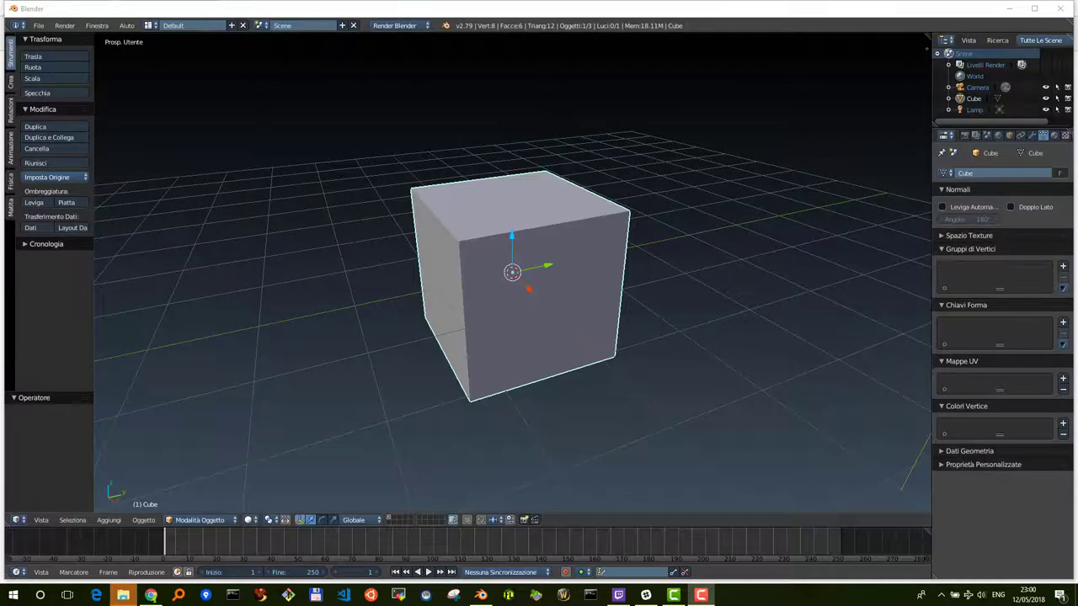
Step: Drag the 3D view's top-right corner handle left to make two side-by-side cube views
left_click_drag(925, 41, 618, 67)
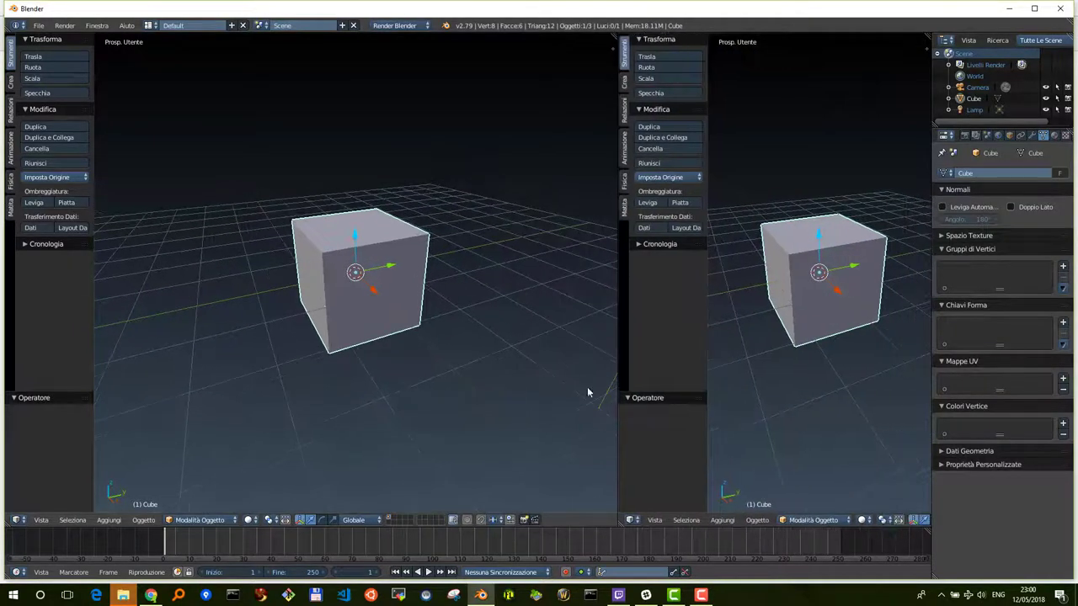
Step: Make the right view a UV/Image Editor and open legno-diffuse.png from the blender texture folder
left_click(633, 520)
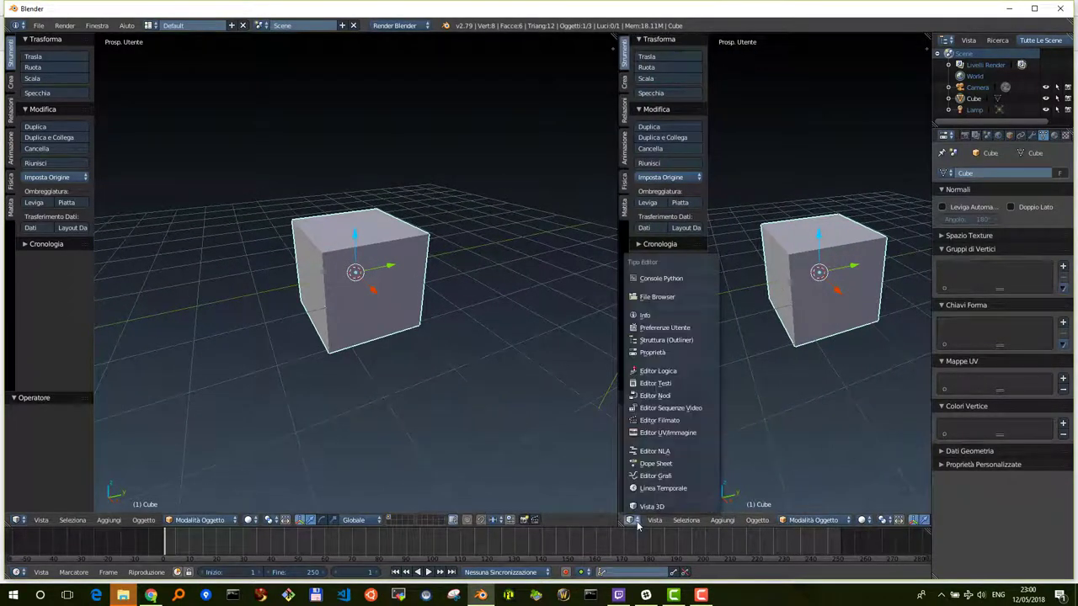
left_click(660, 432)
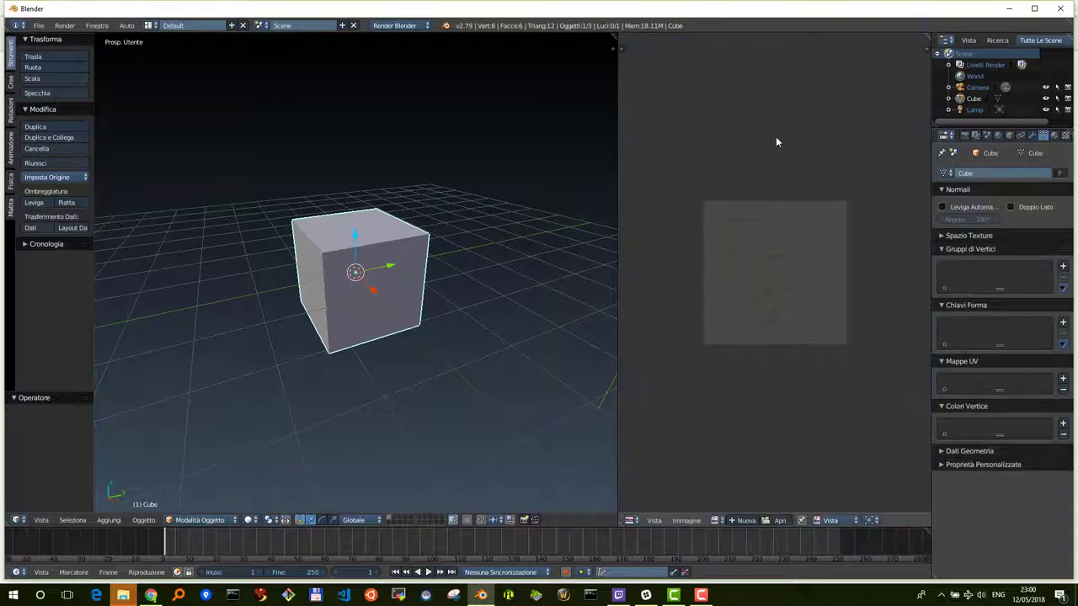
left_click(775, 521)
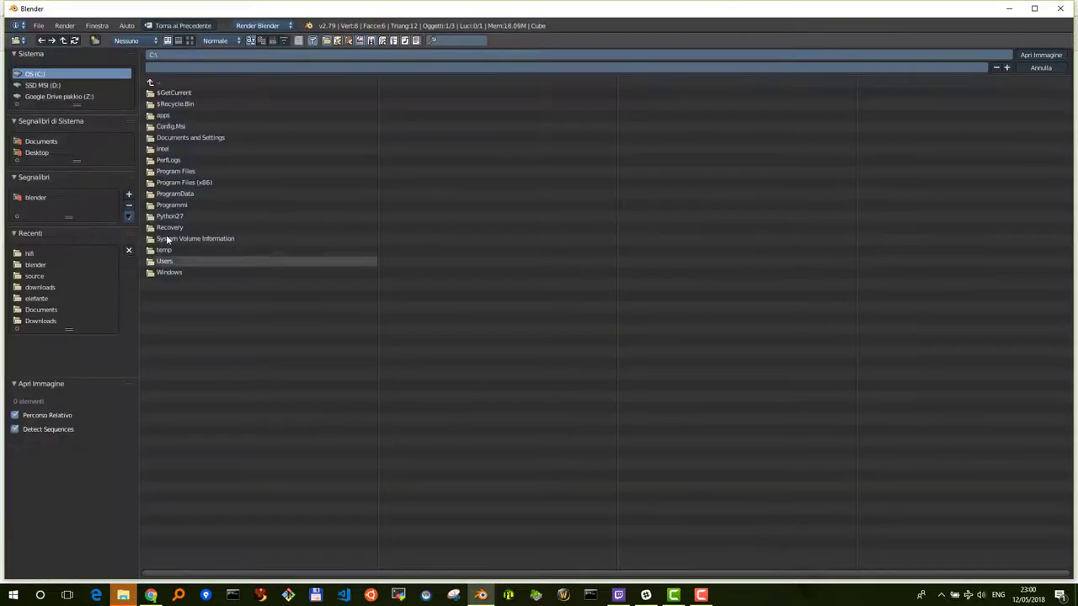
left_click(36, 197)
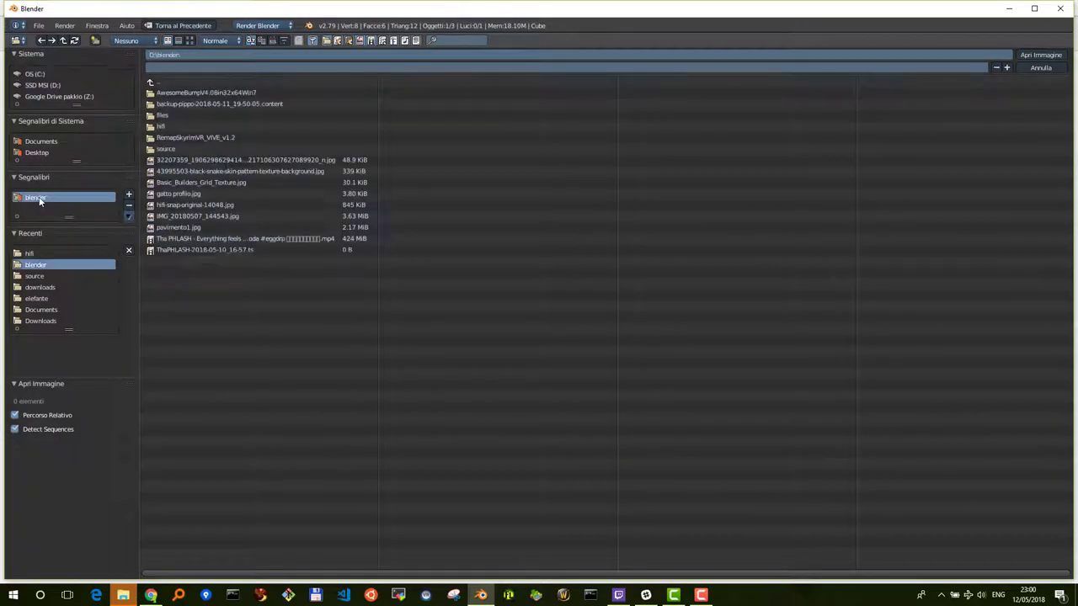
left_click(165, 127)
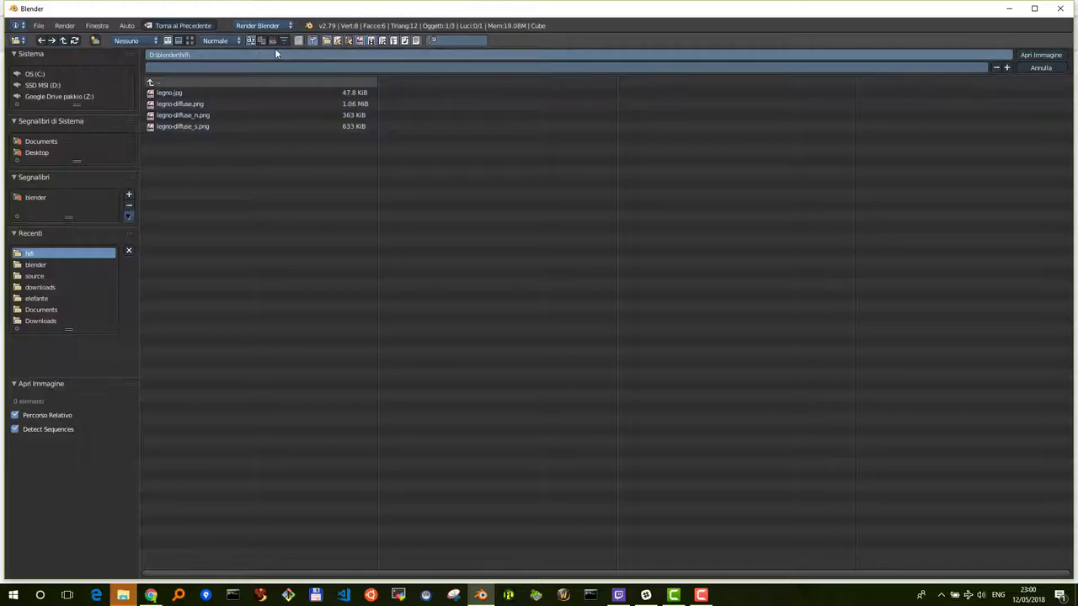
left_click(190, 40)
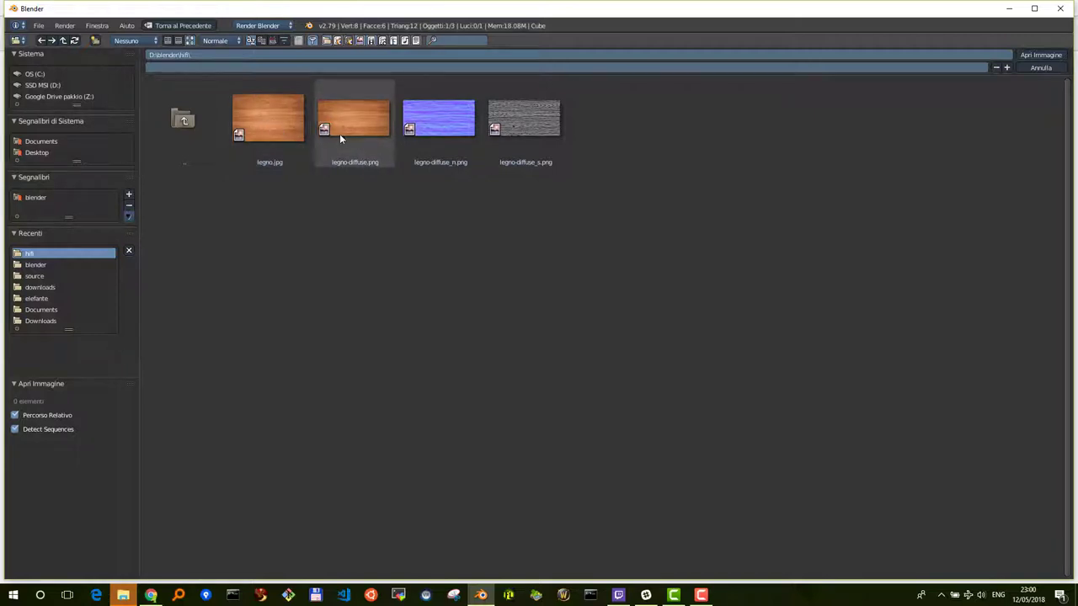
left_click(266, 126)
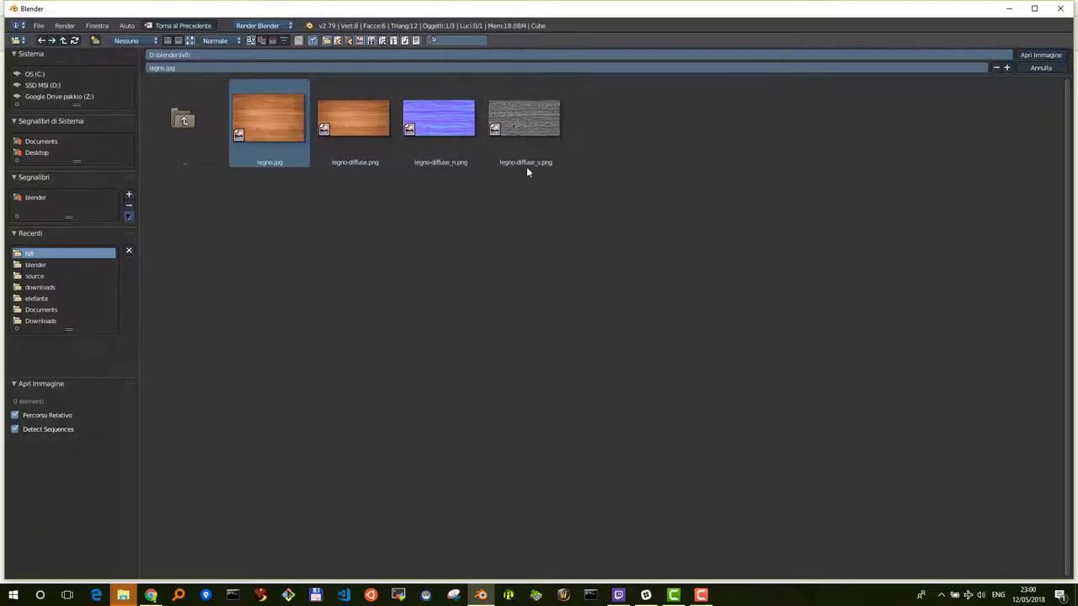
left_click(360, 129)
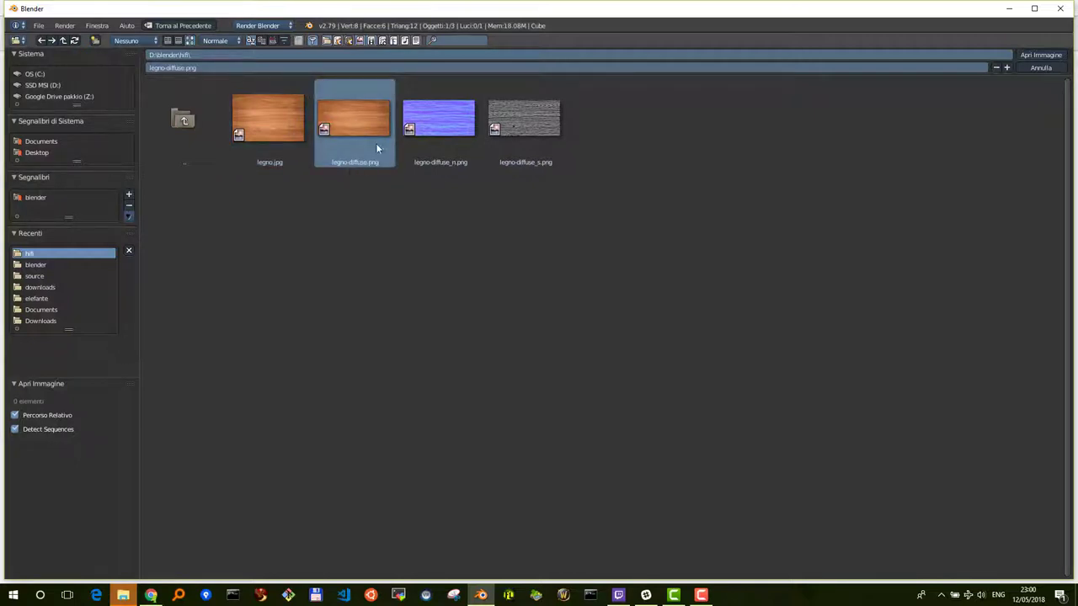
double_click(355, 121)
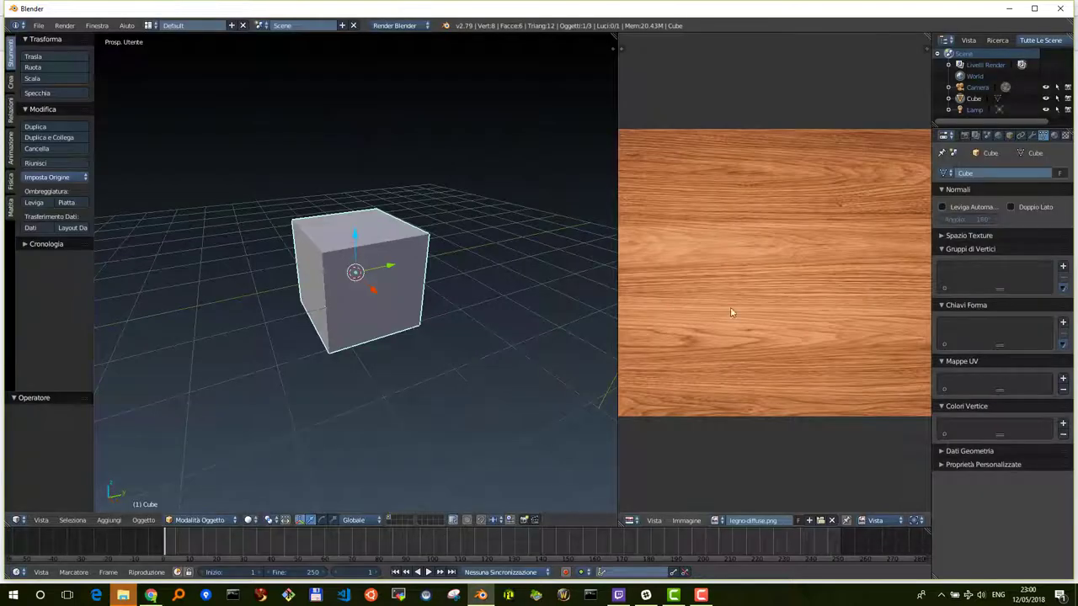
Step: In Edit Mode, apply Cylinder Projection aligned to the object with Scale to Bounds, then deselect all
scroll(730, 303, "down", 1)
scroll(728, 296, "down", 1)
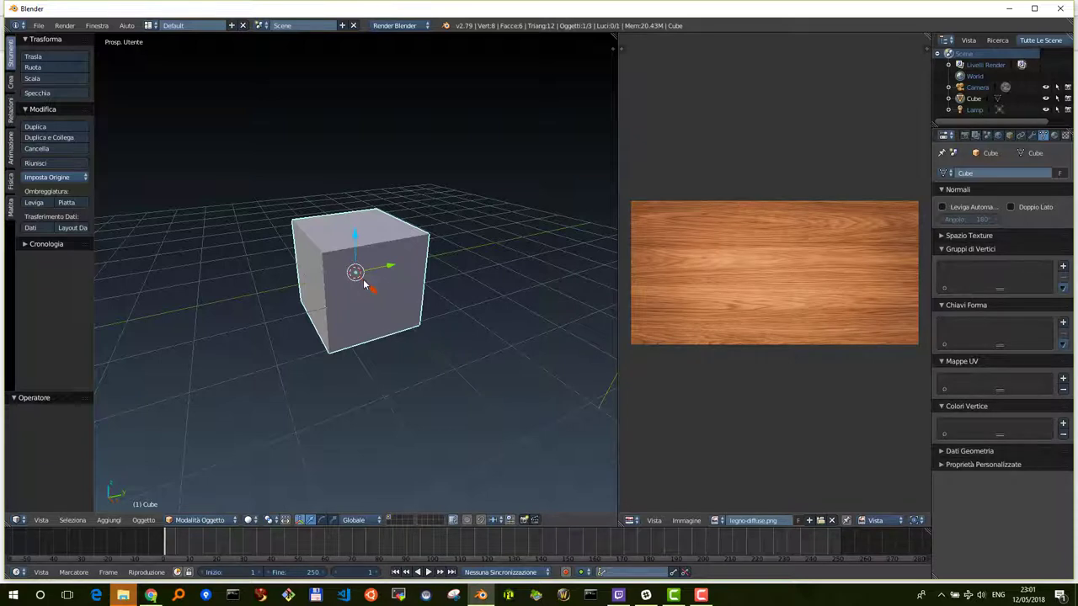
key("Tab")
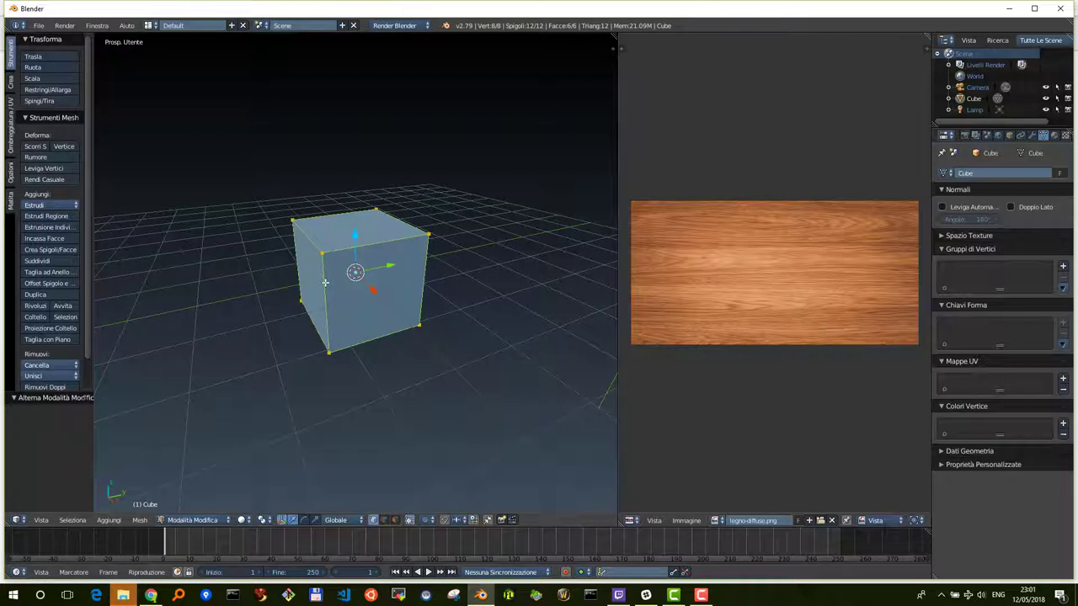
key("u")
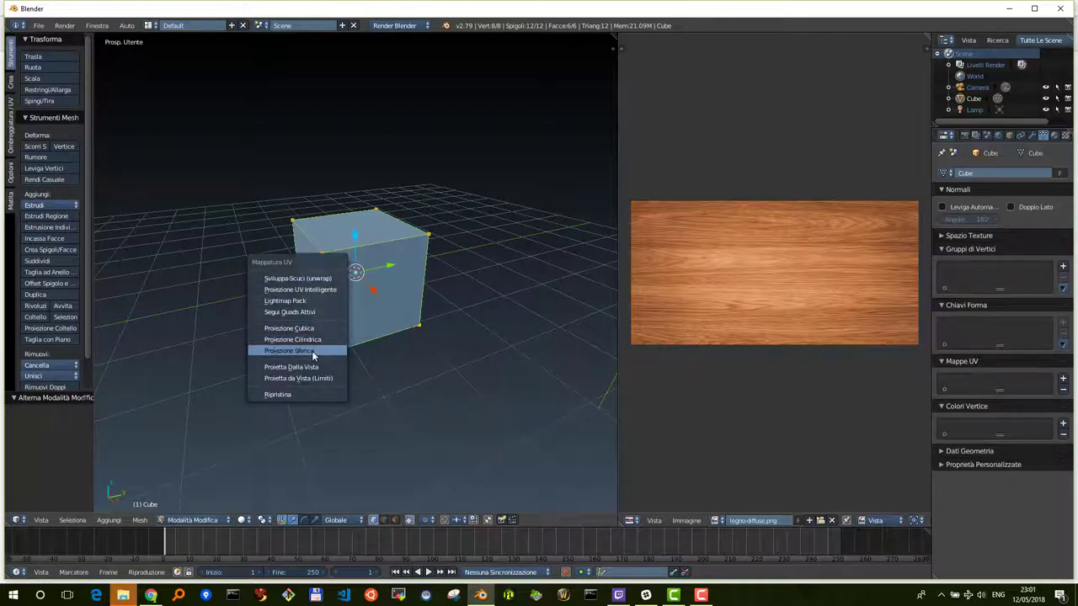
left_click(311, 339)
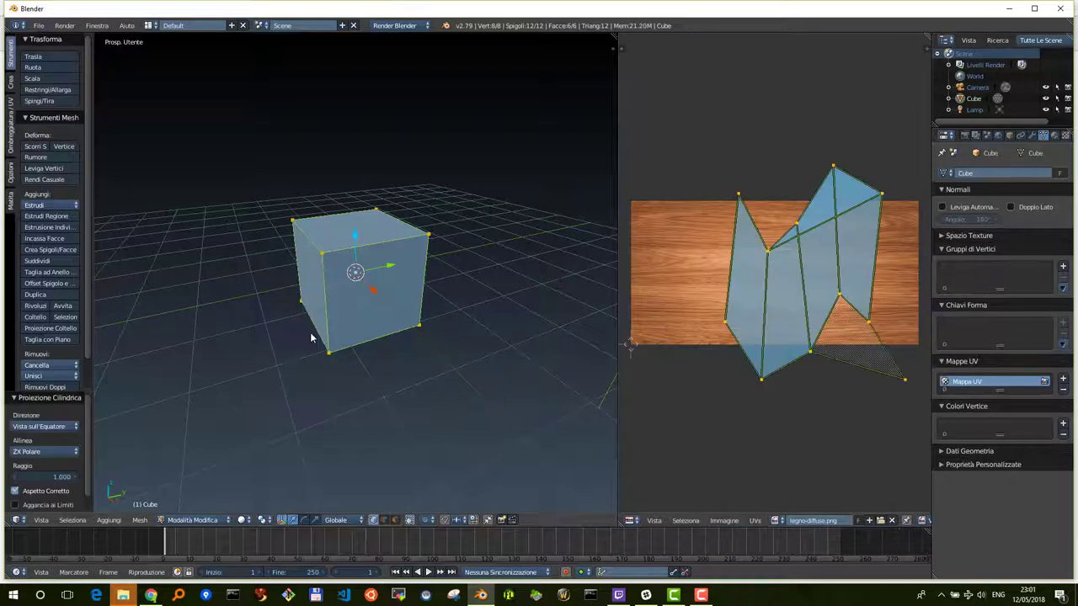
left_click(69, 428)
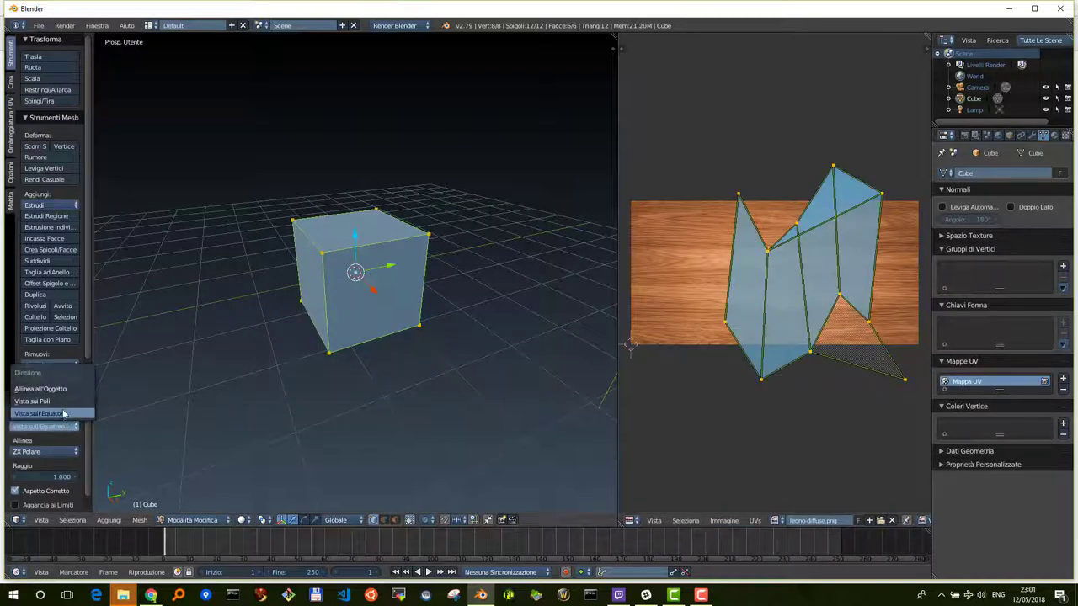
left_click(61, 389)
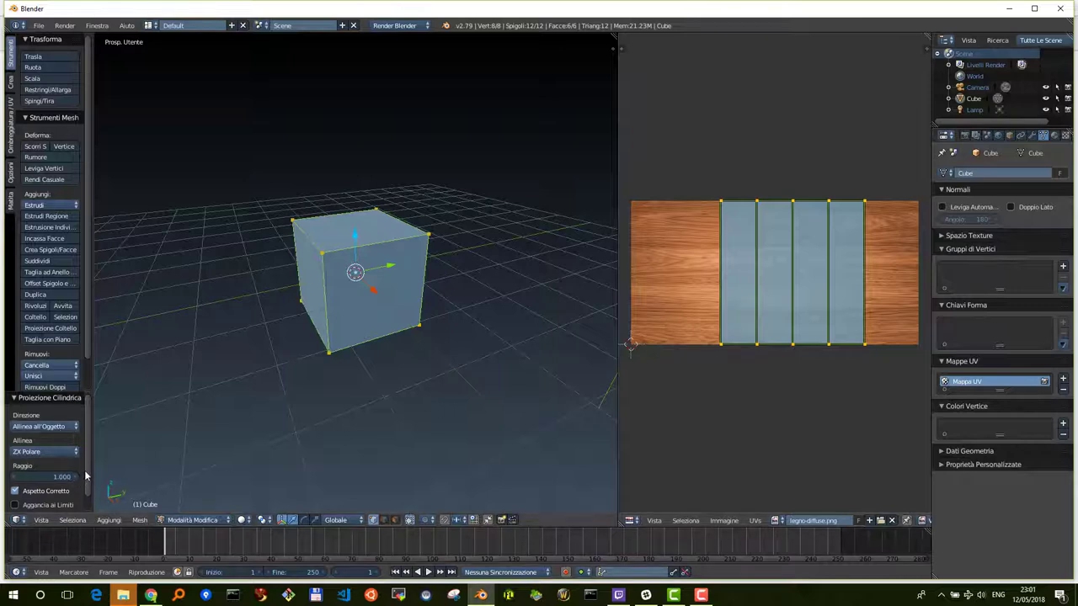
scroll(59, 484, "down", 2)
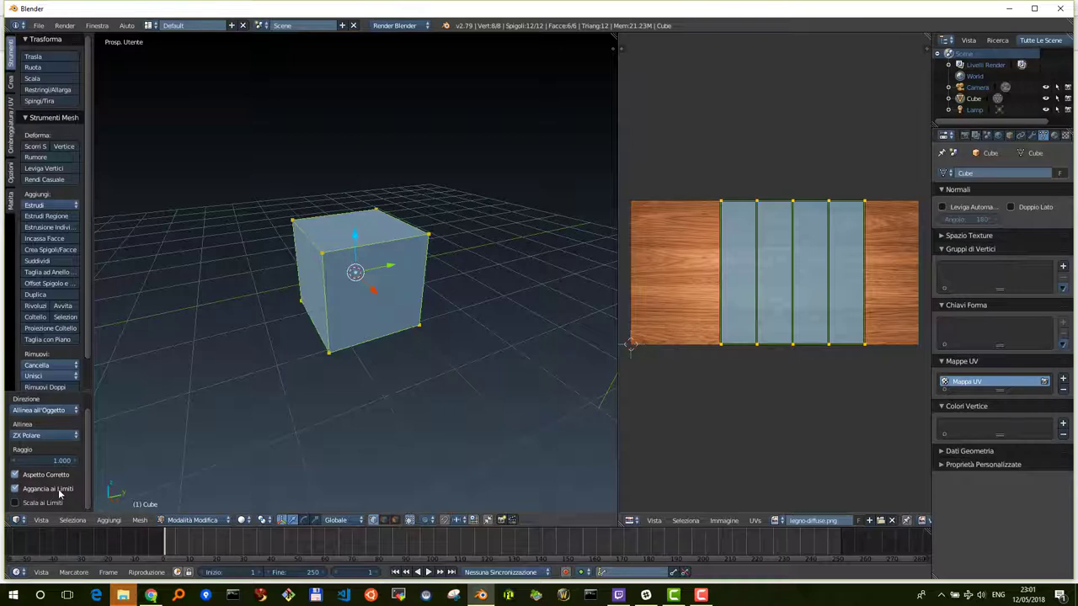
left_click(19, 503)
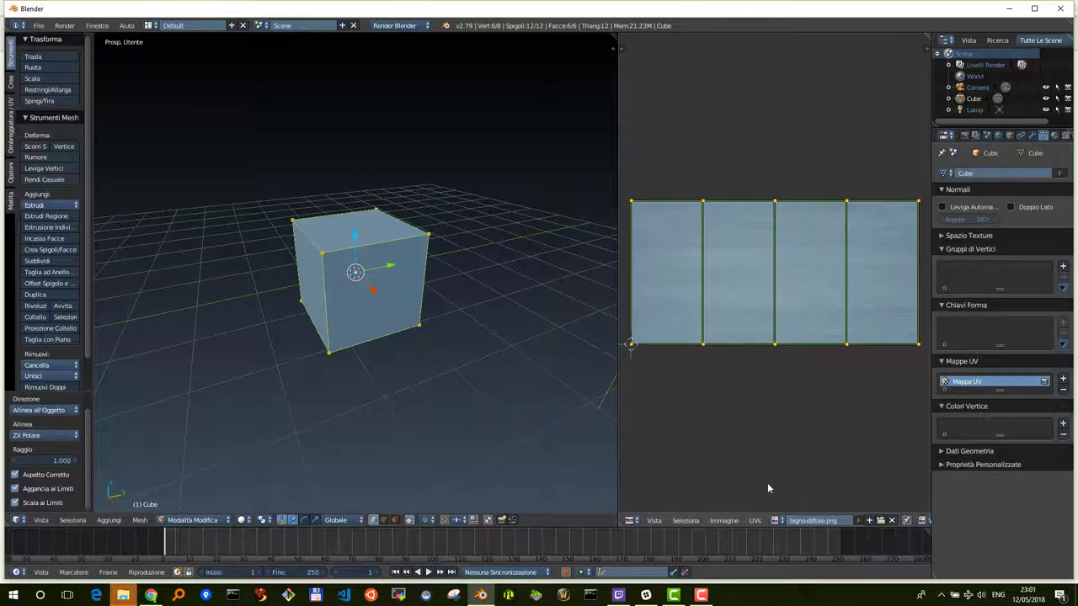
key("a")
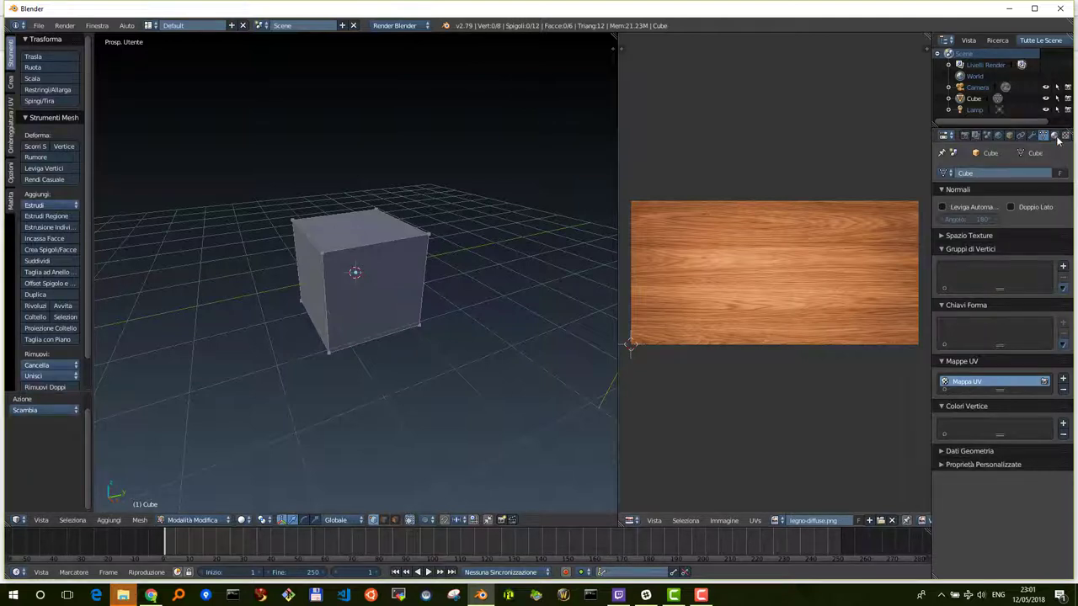
Step: Rename the cube's material to 'legno'
left_click(1054, 136)
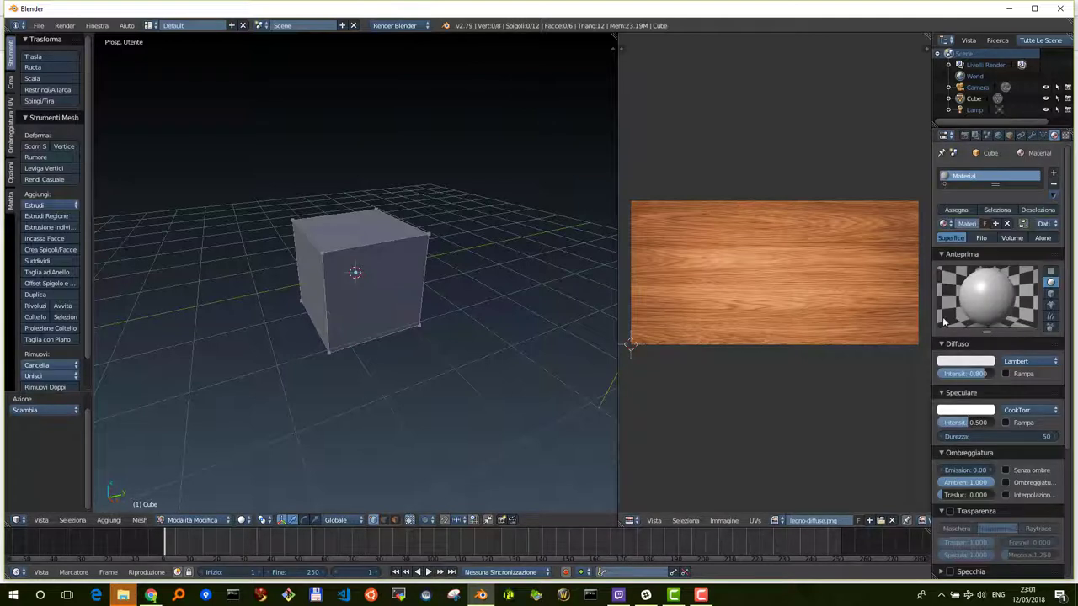
double_click(972, 176)
type("legn")
type("o")
key("Return")
Step: Set the cube's texture type to Image or Movie using legno-diffuse.png
left_click(1065, 135)
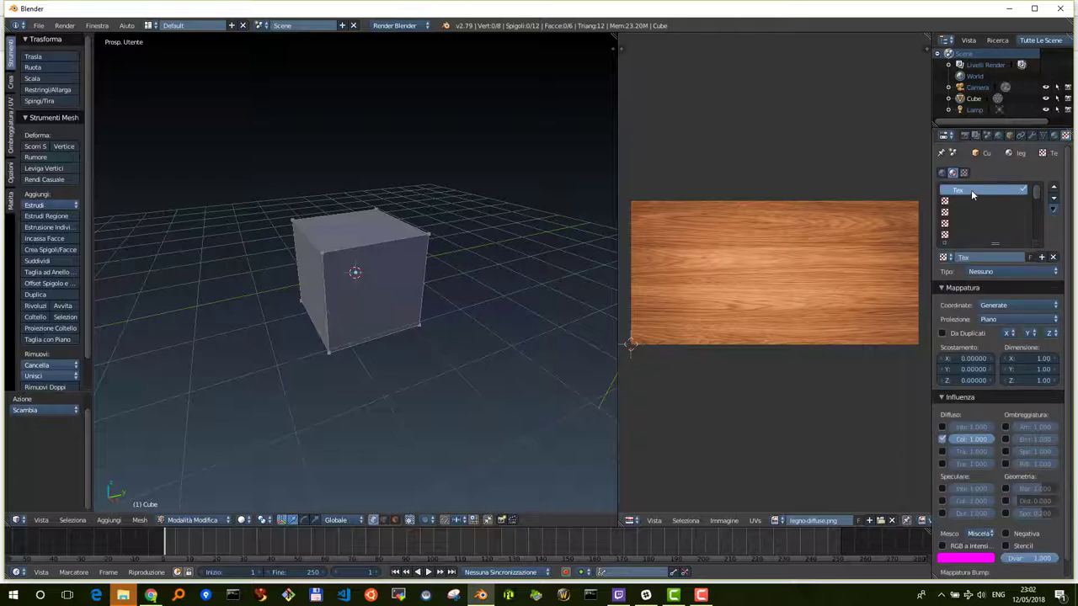
left_click(1004, 273)
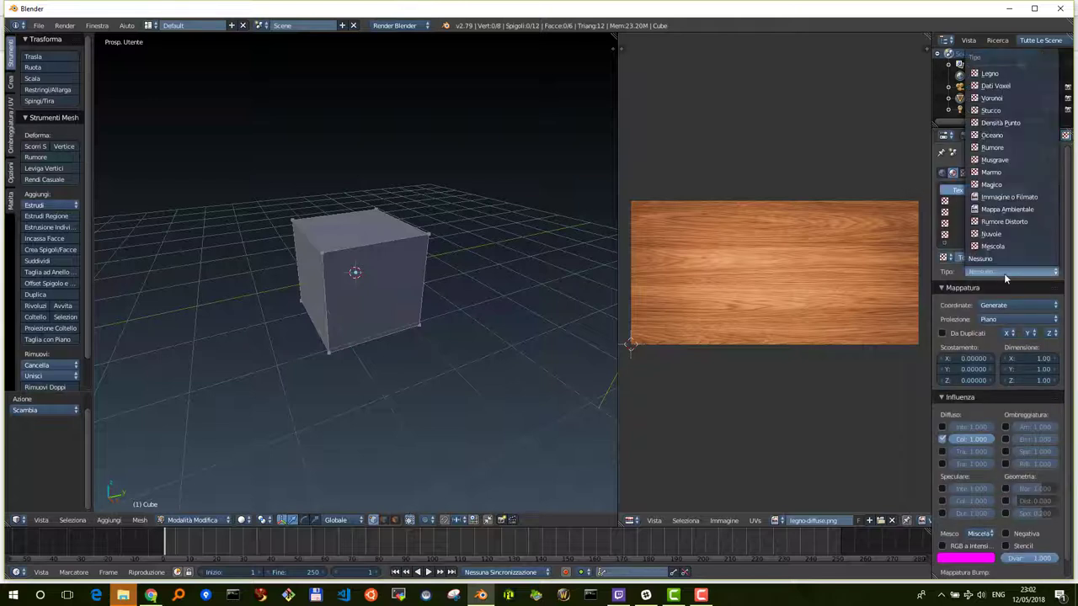
left_click(1007, 197)
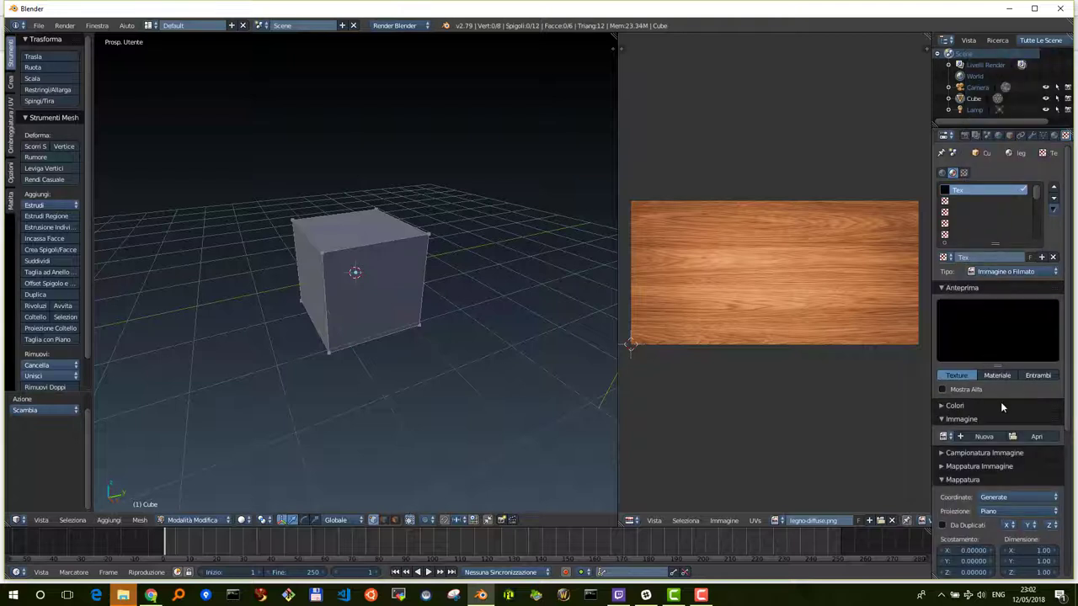
scroll(1001, 408, "down", 2)
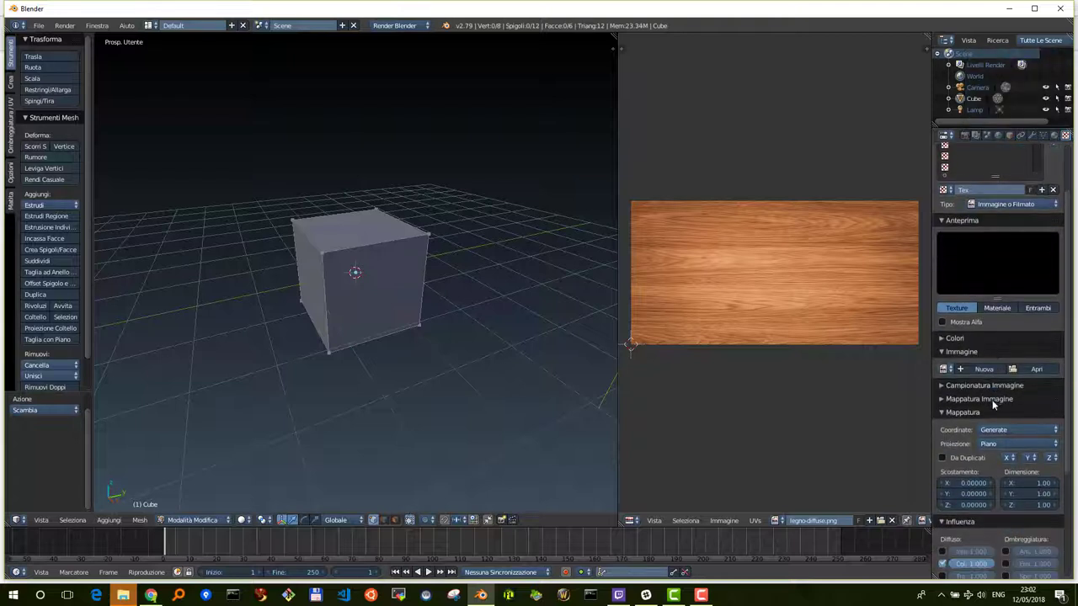
left_click(944, 369)
left_click(878, 386)
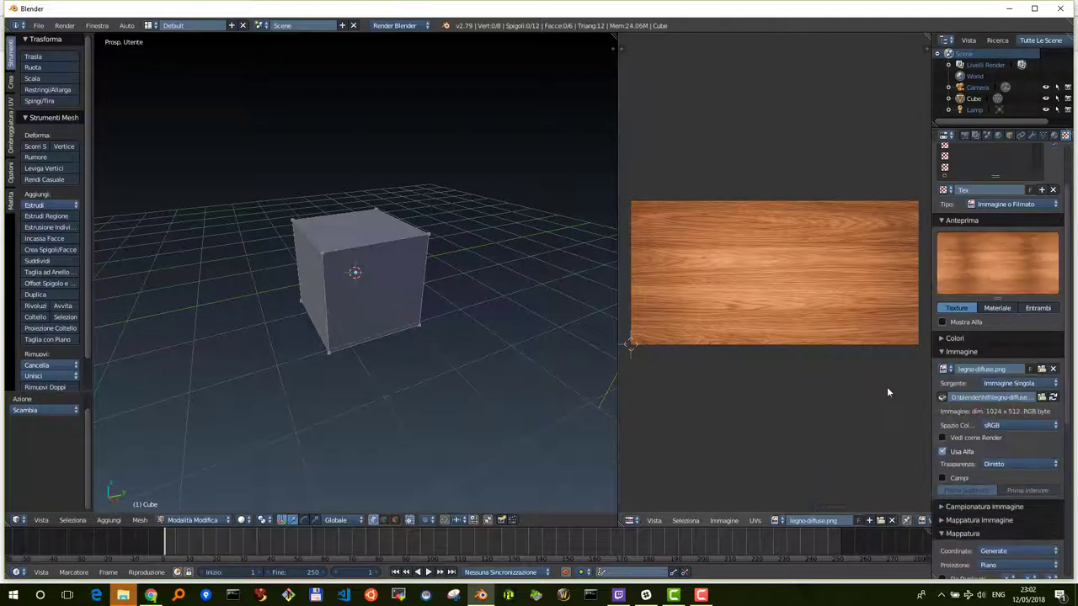
Step: Map the texture with UV coordinates on the Mappa UV map, then open Documents in File Explorer
scroll(1026, 360, "down", 1)
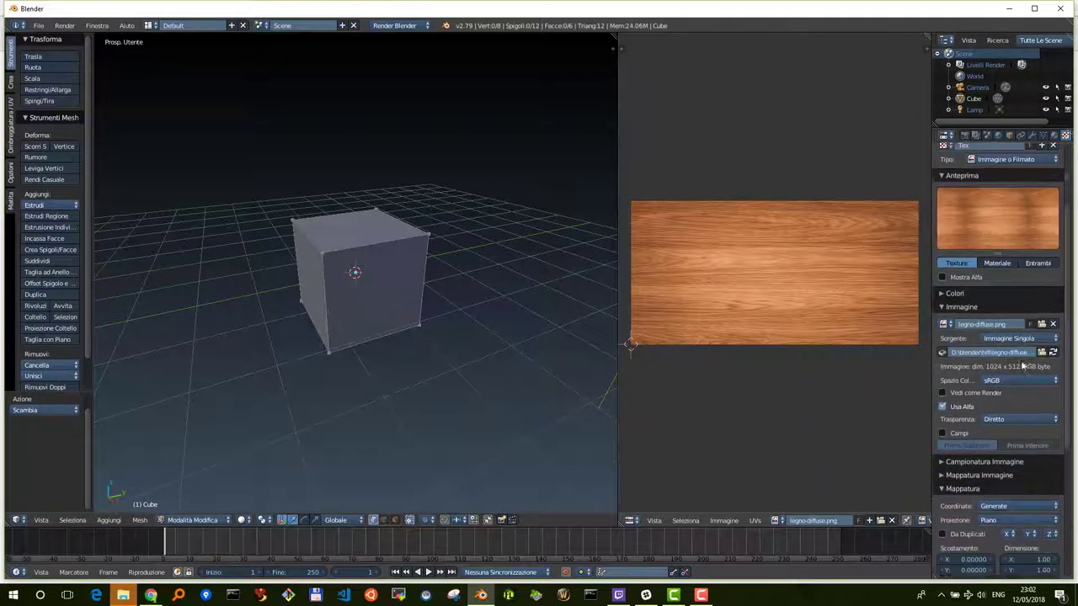
scroll(1021, 361, "down", 2)
scroll(1018, 360, "down", 1)
left_click(1007, 415)
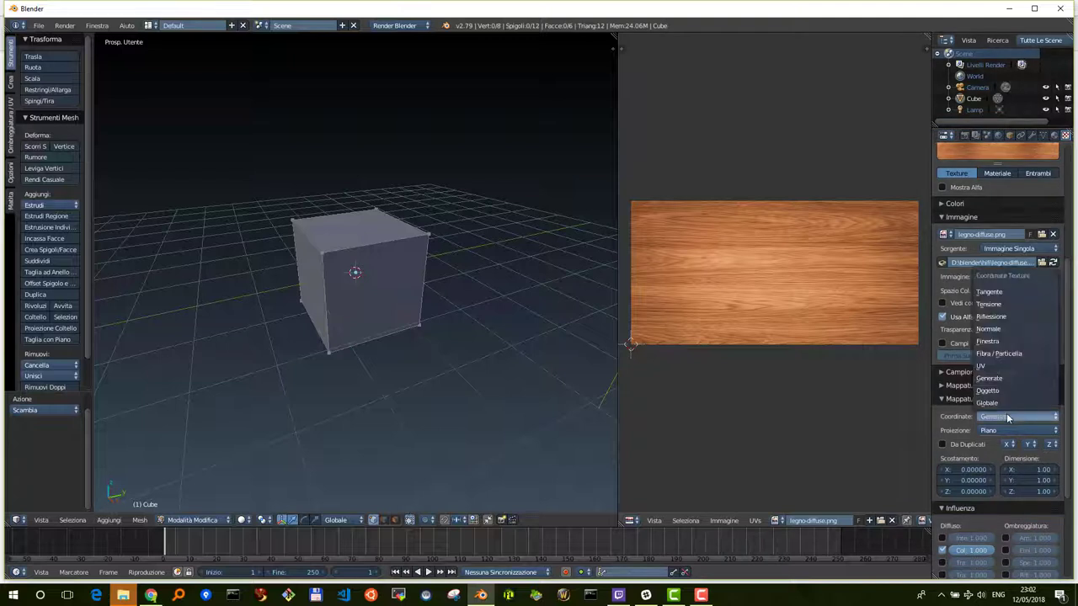
left_click(1006, 375)
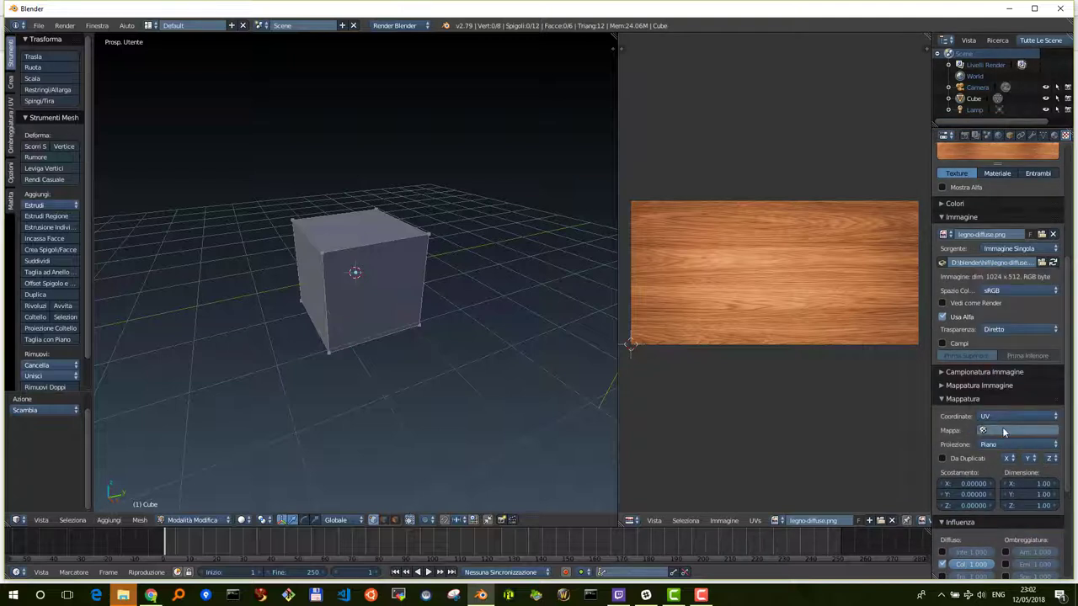
left_click(1006, 430)
left_click(968, 446)
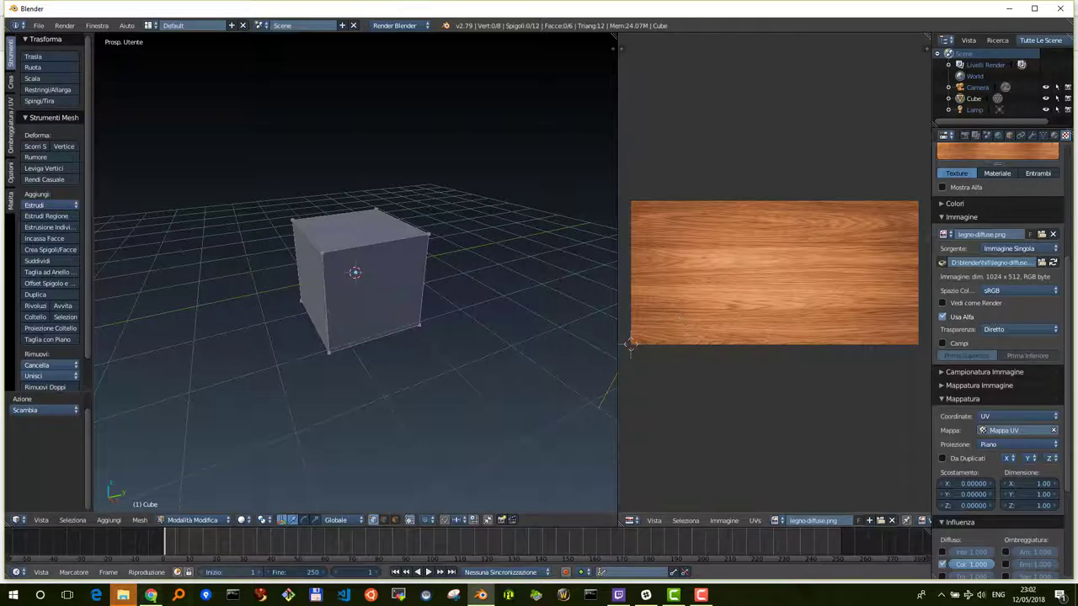
left_click(123, 595)
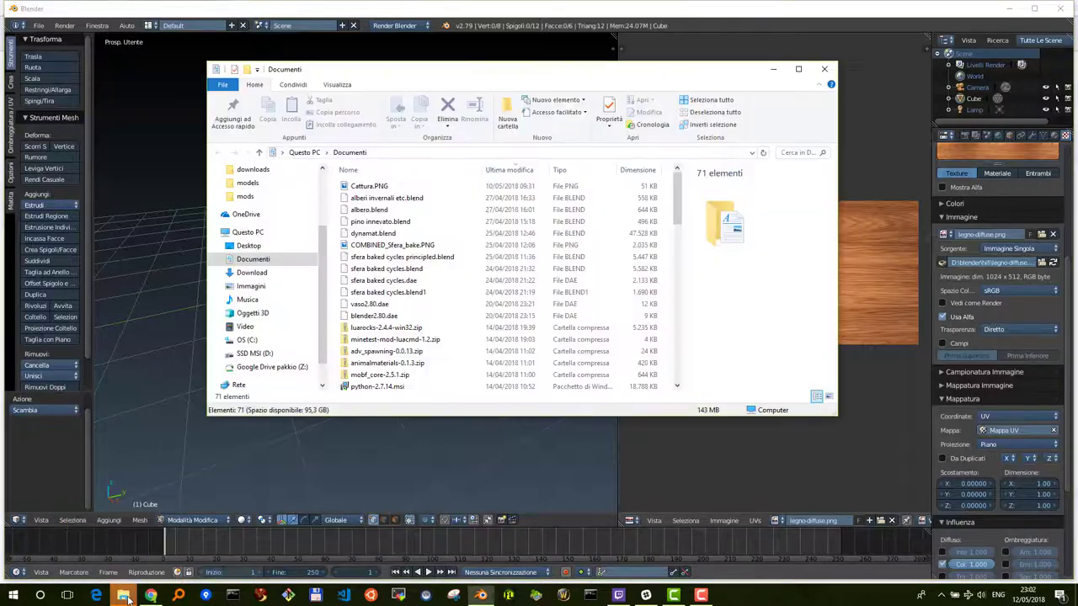
Step: Minimize the Documenti Explorer window to get back to Blender
left_click(772, 69)
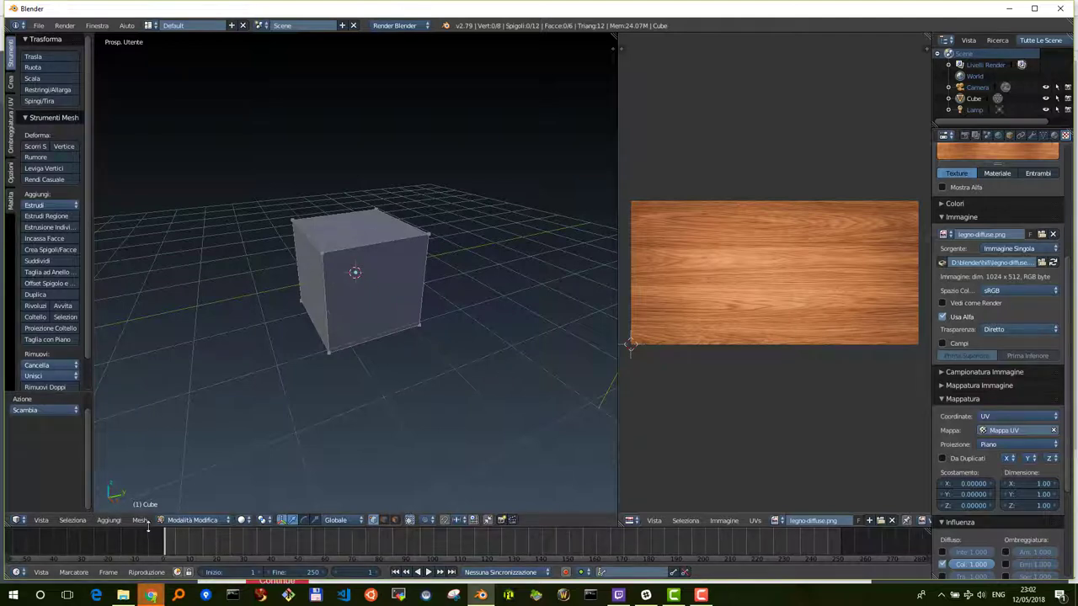
left_click(244, 519)
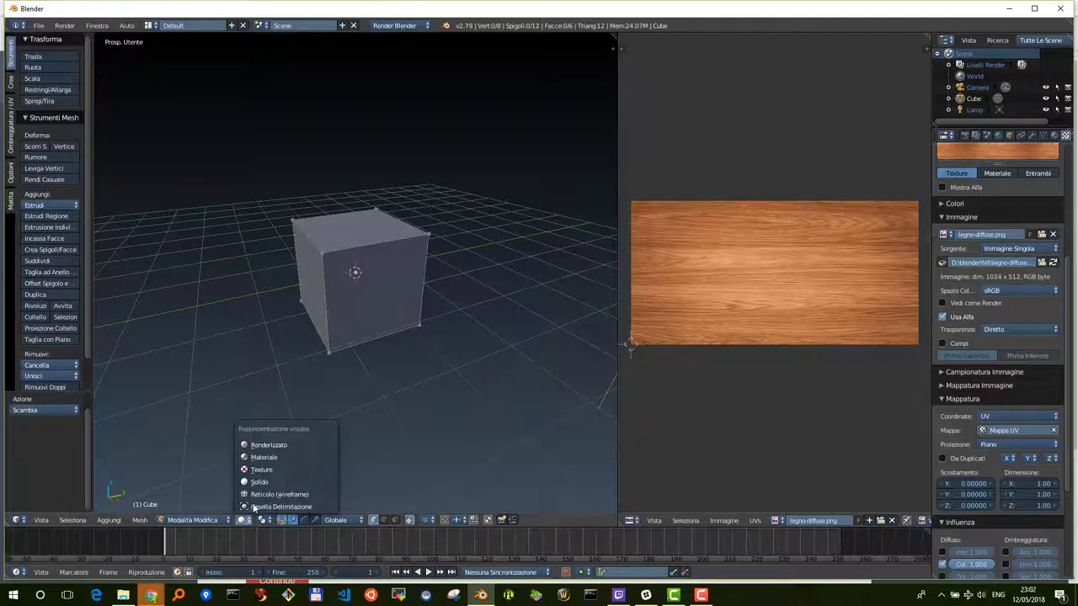
left_click(271, 445)
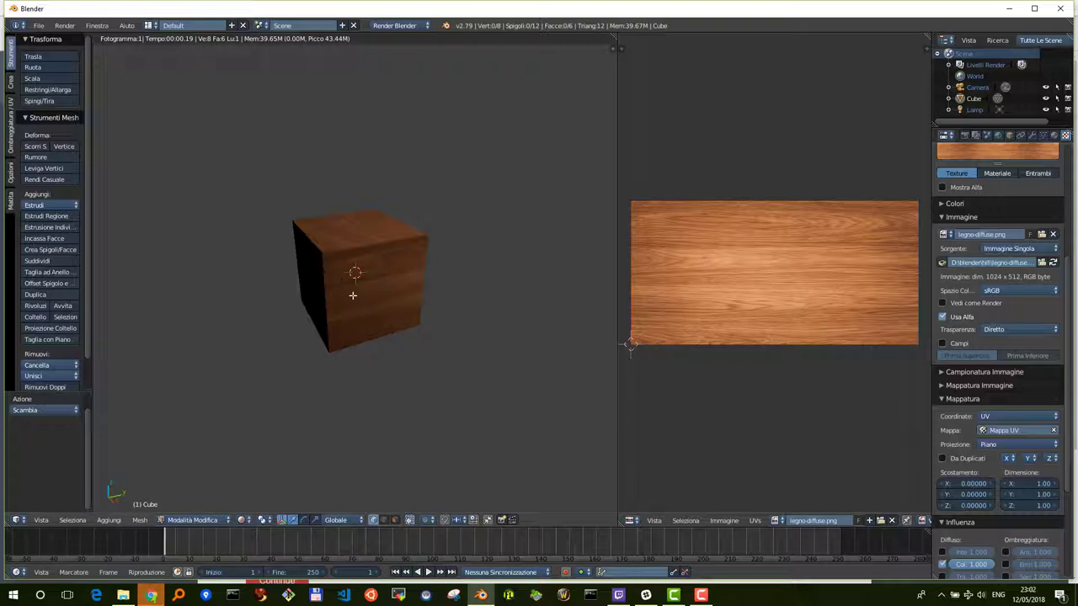
left_click(243, 519)
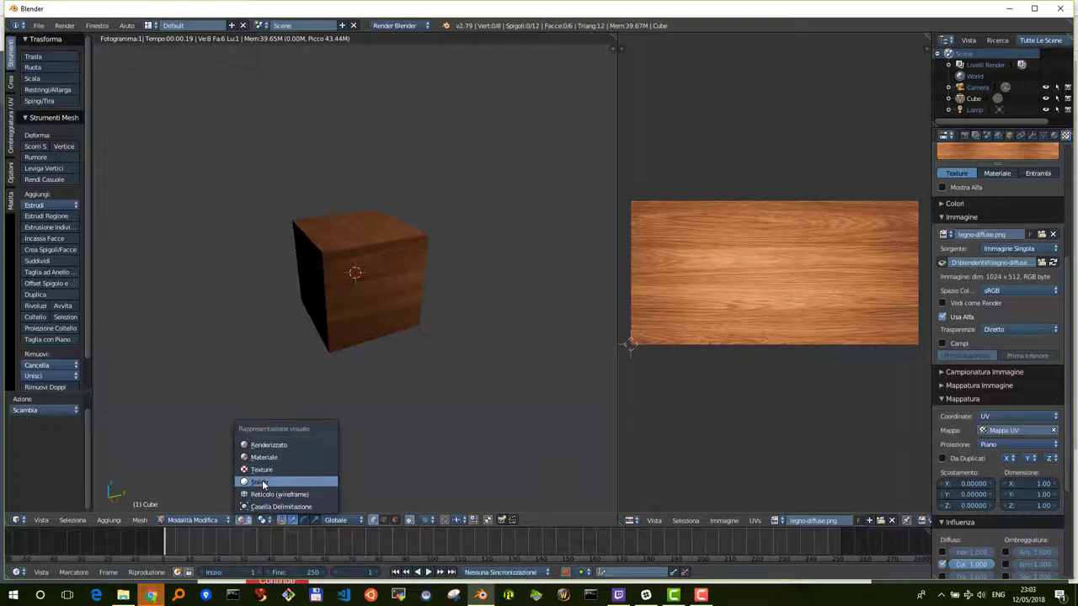
left_click(262, 480)
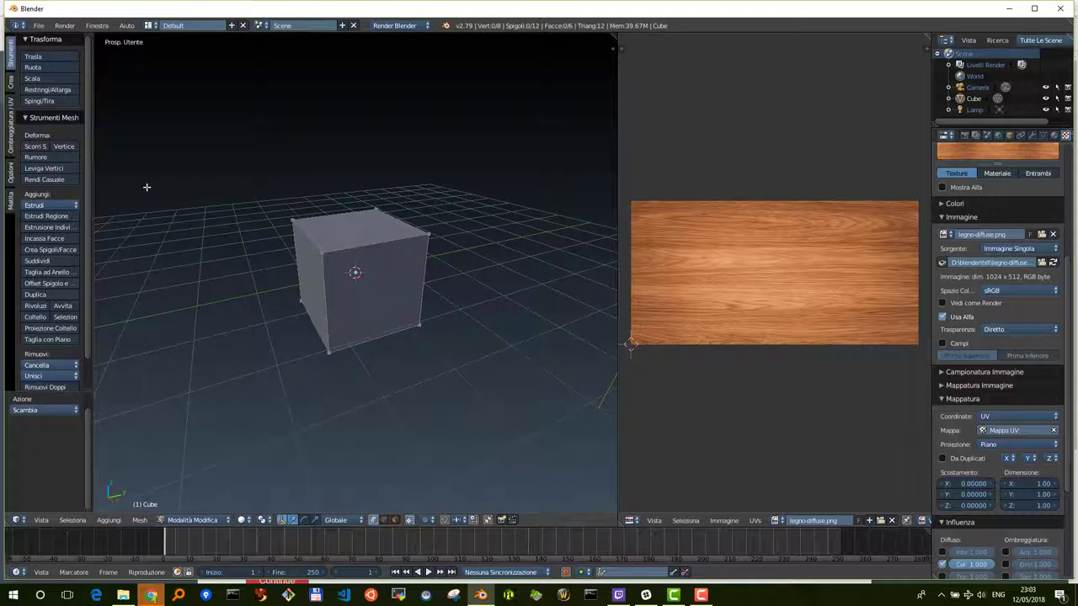
left_click(39, 25)
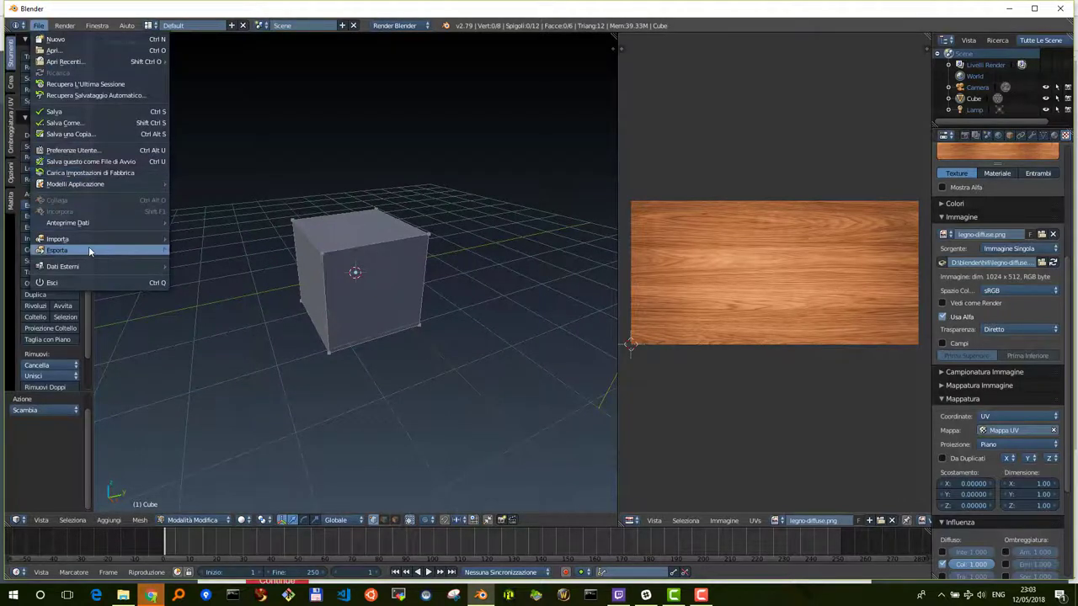
mouse_move(57, 250)
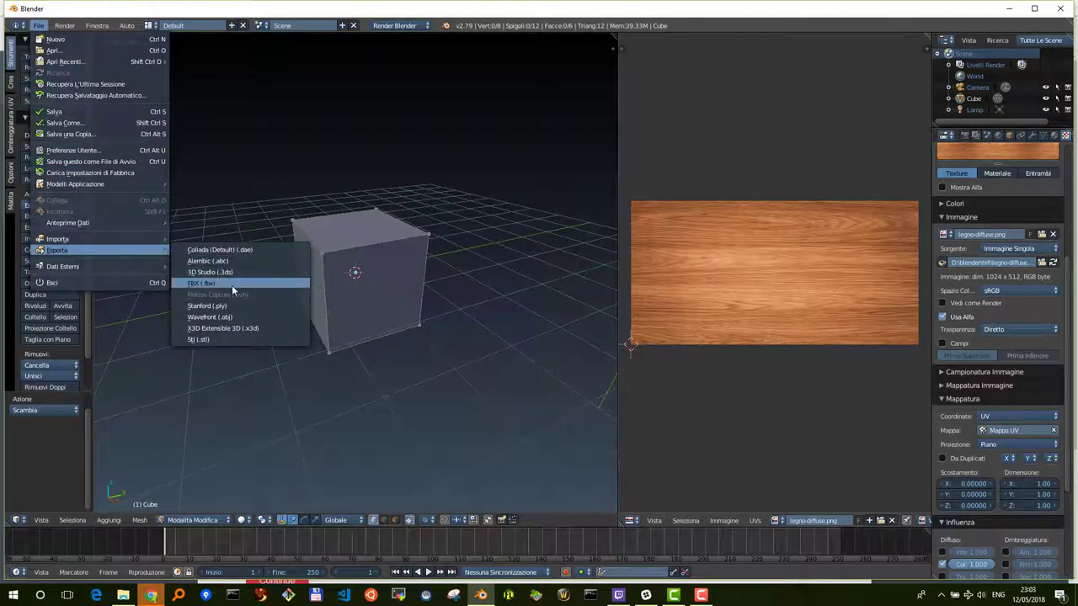
Step: Export the cube as cubo hf.fbx into D:\blender\hifi with path mode Copia
left_click(233, 289)
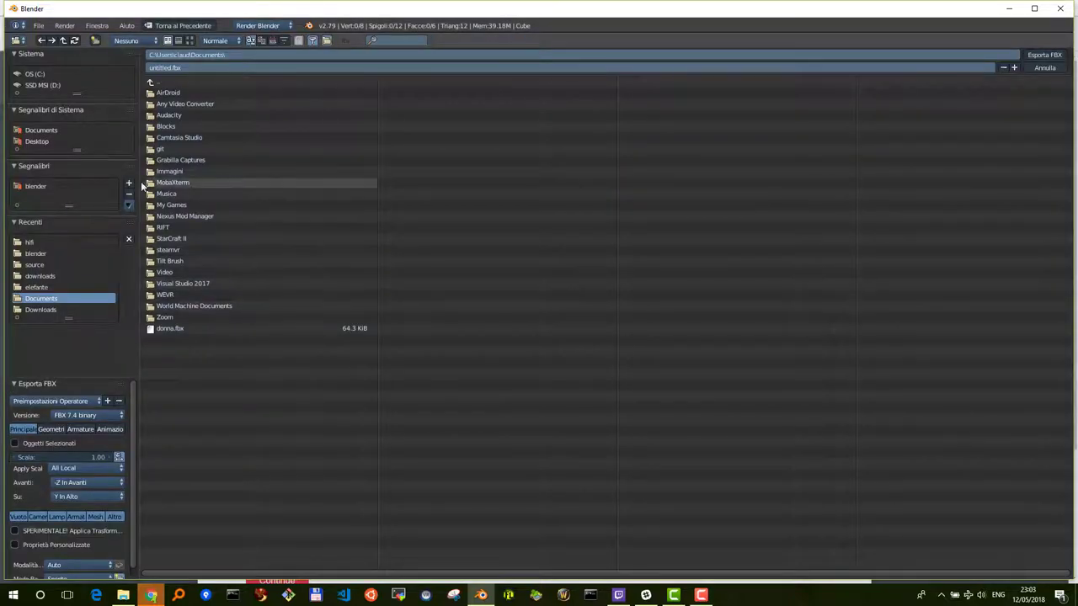
left_click(41, 187)
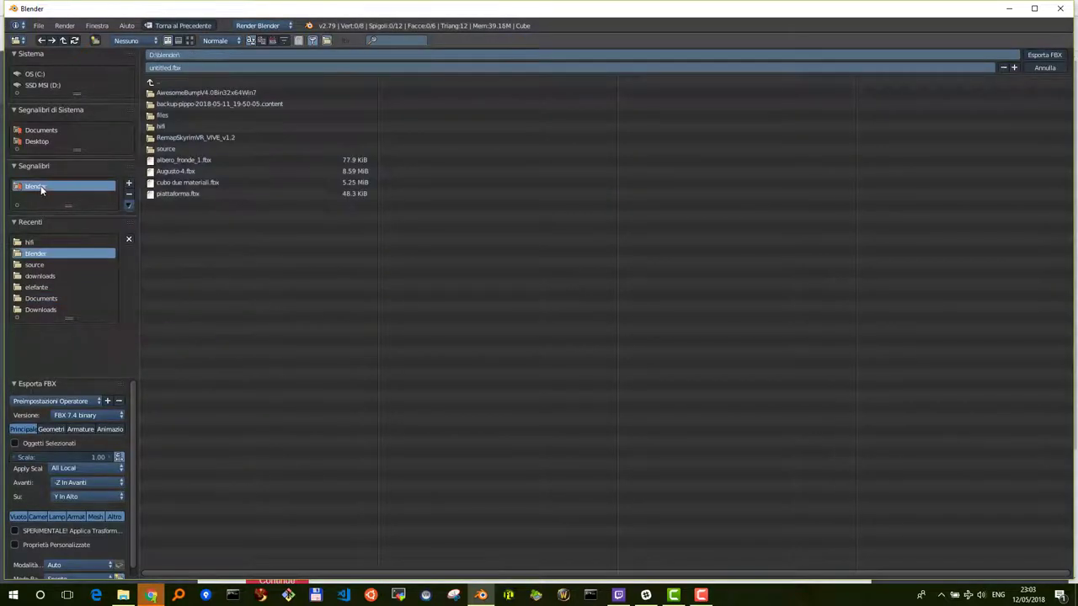
left_click(160, 132)
left_click(170, 67)
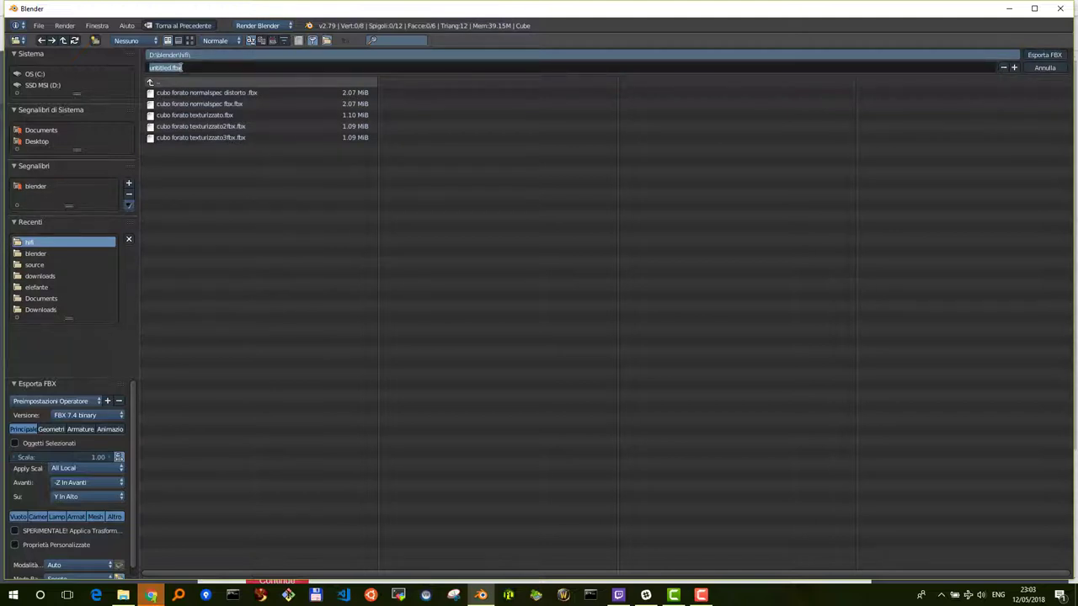
type("cubo hf")
left_click(14, 445)
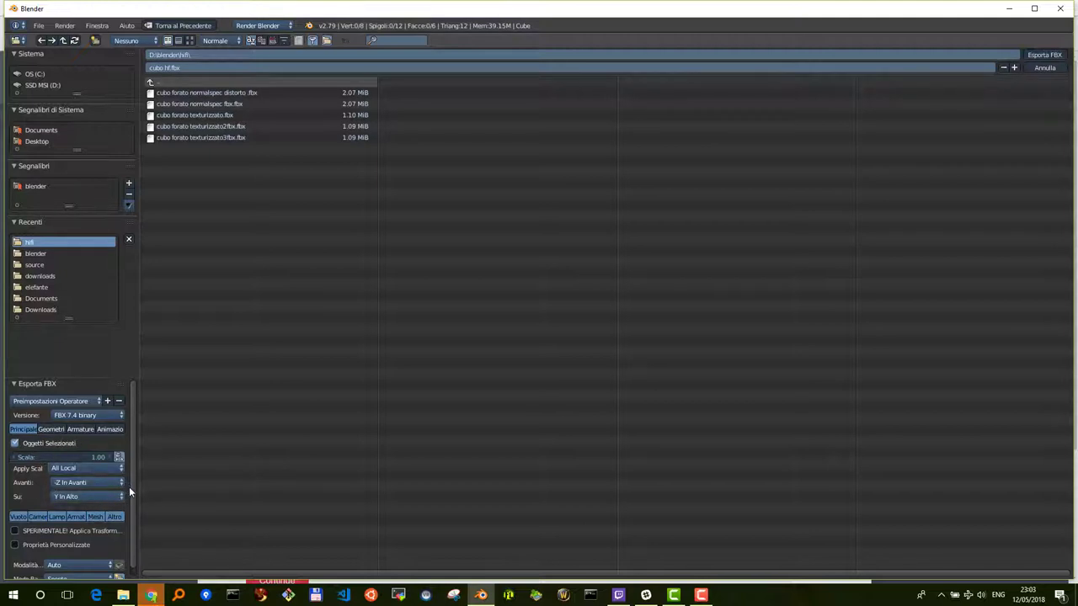
scroll(135, 495, "down", 1)
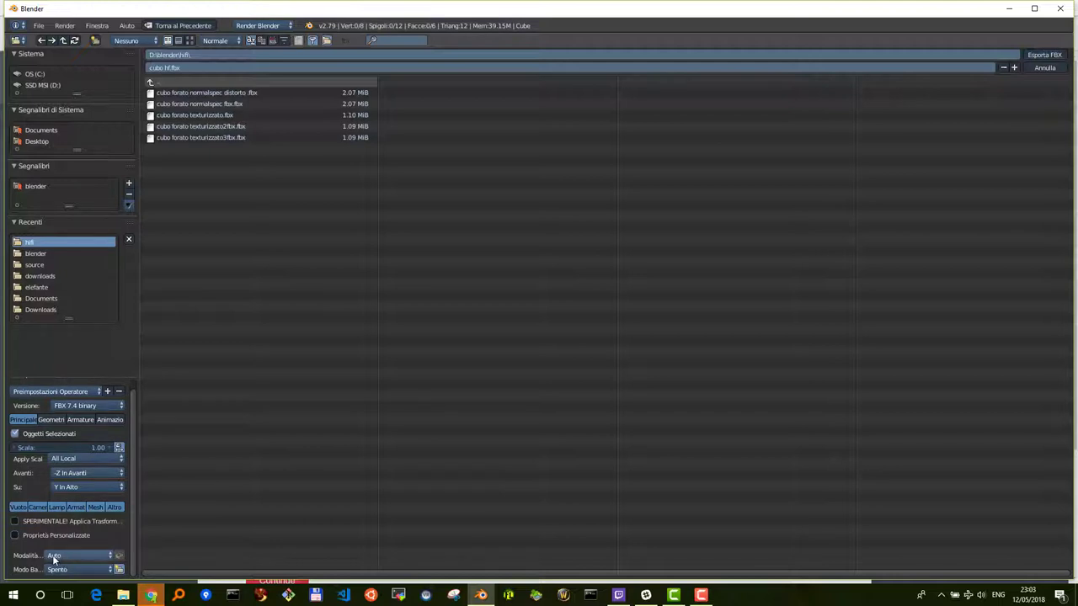
left_click(98, 557)
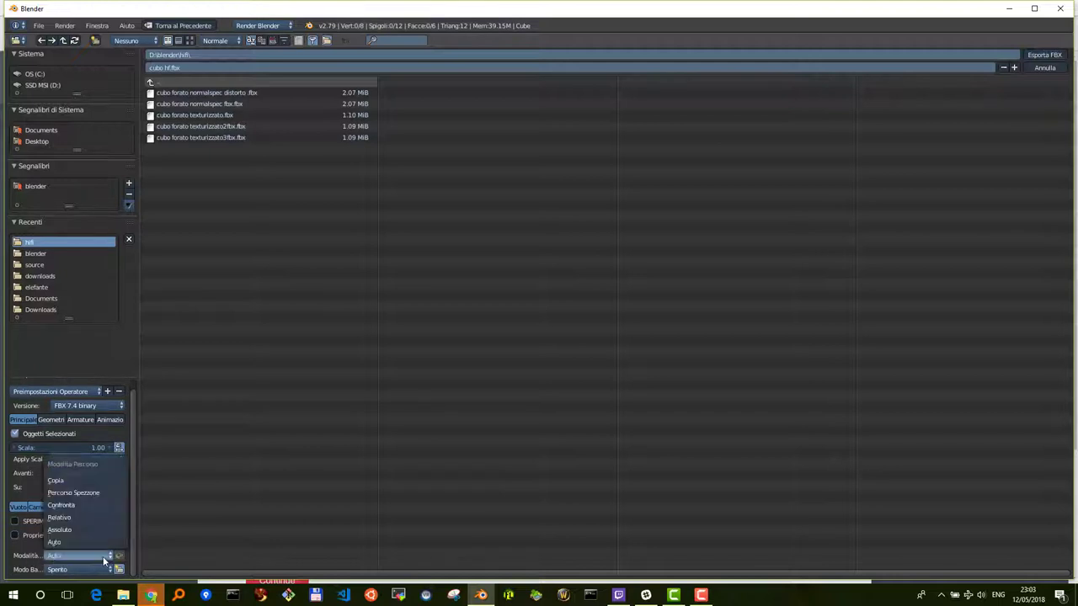
left_click(82, 482)
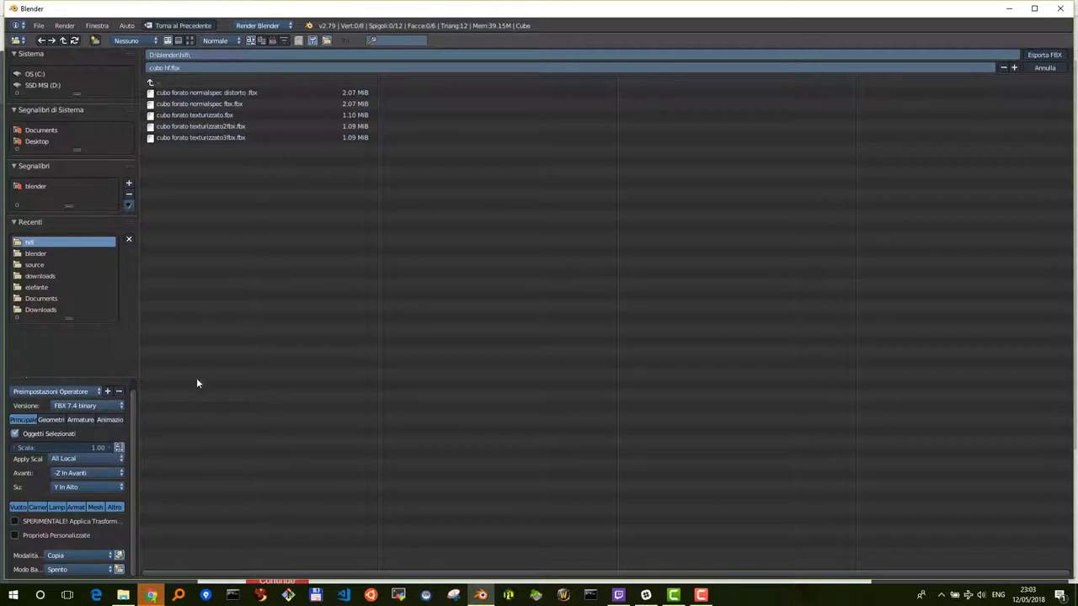
left_click(1049, 57)
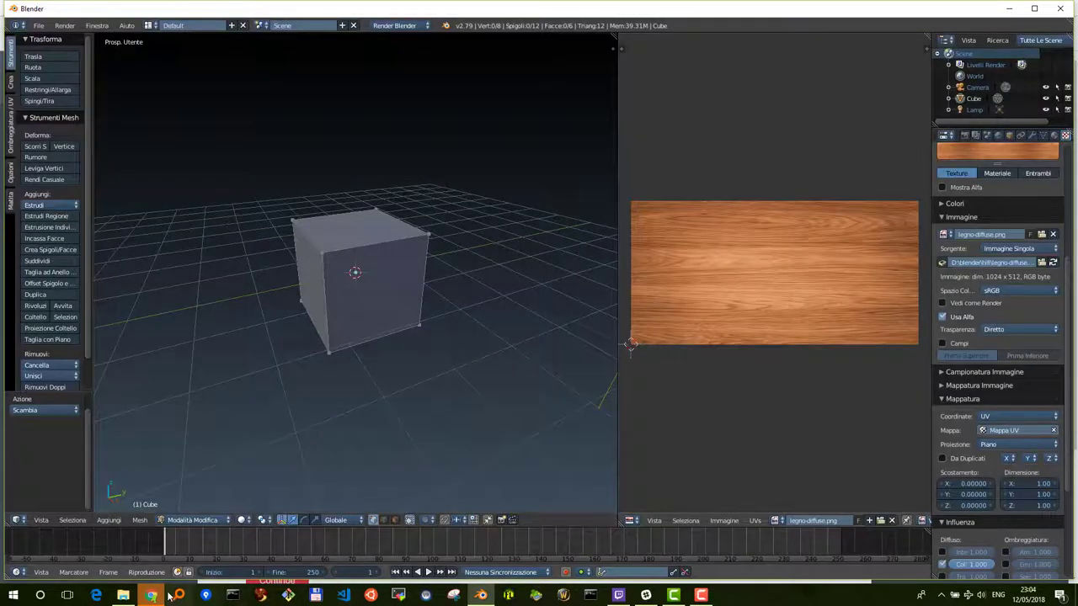
Step: Browse File Explorer to SSD MSI (D:) > blender > hifi in Details view, sorted newest first
left_click(123, 595)
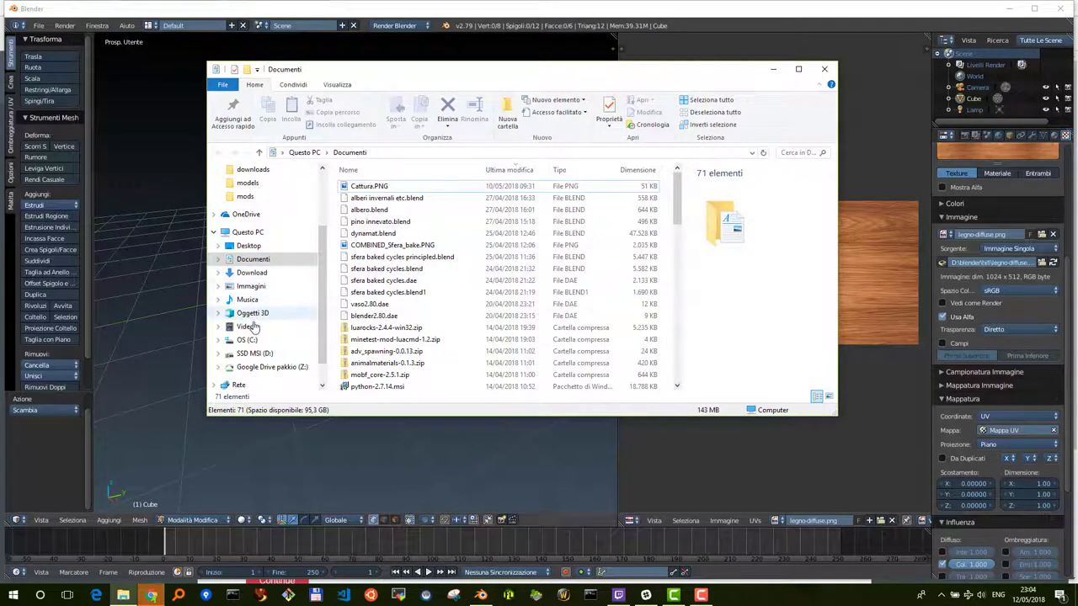
left_click(255, 352)
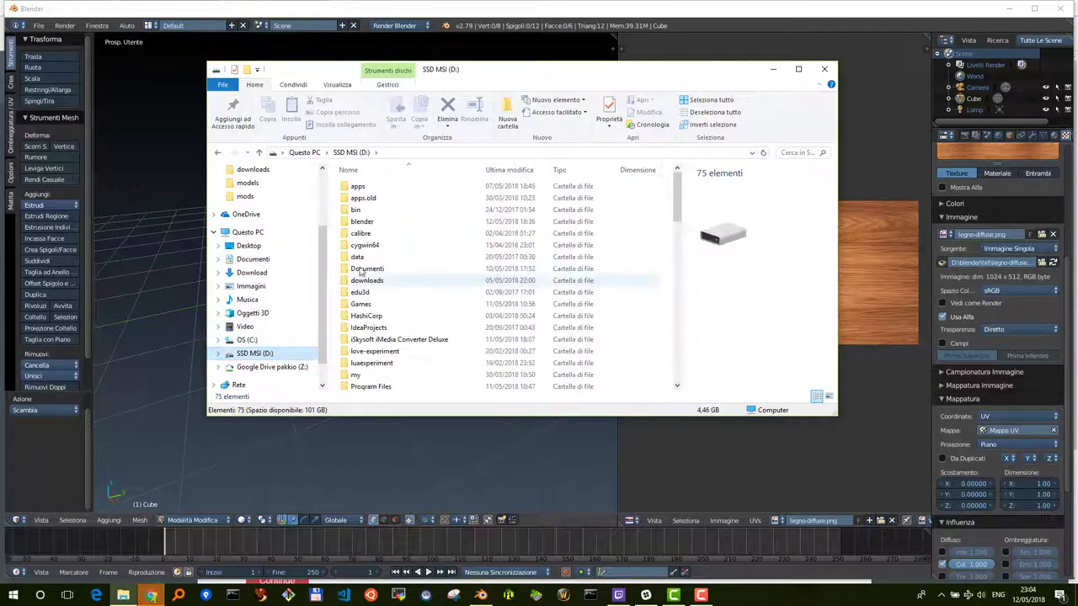
double_click(362, 222)
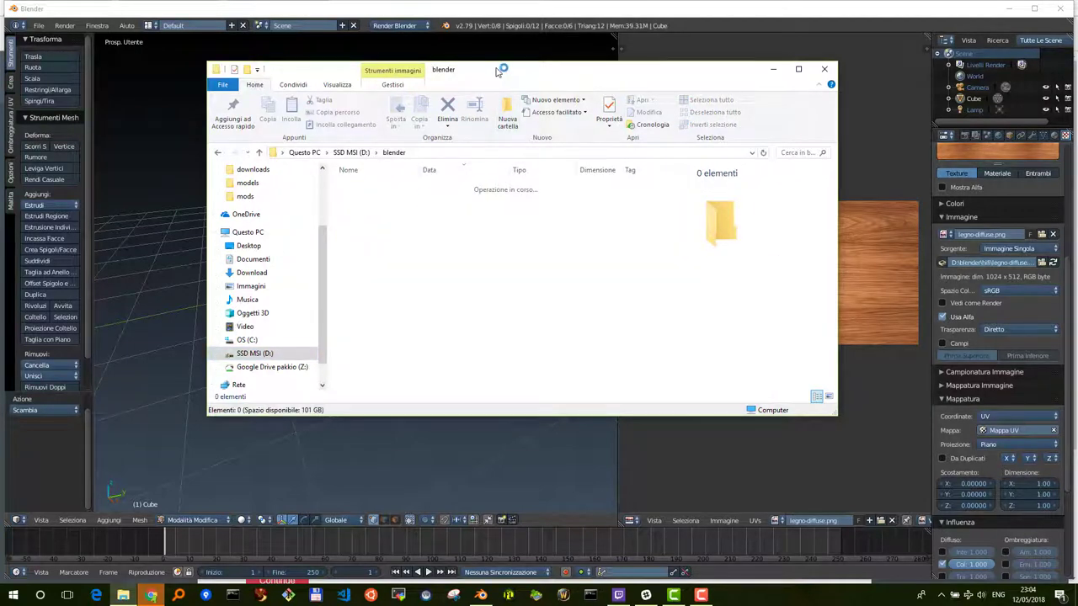
left_click_drag(502, 70, 453, 85)
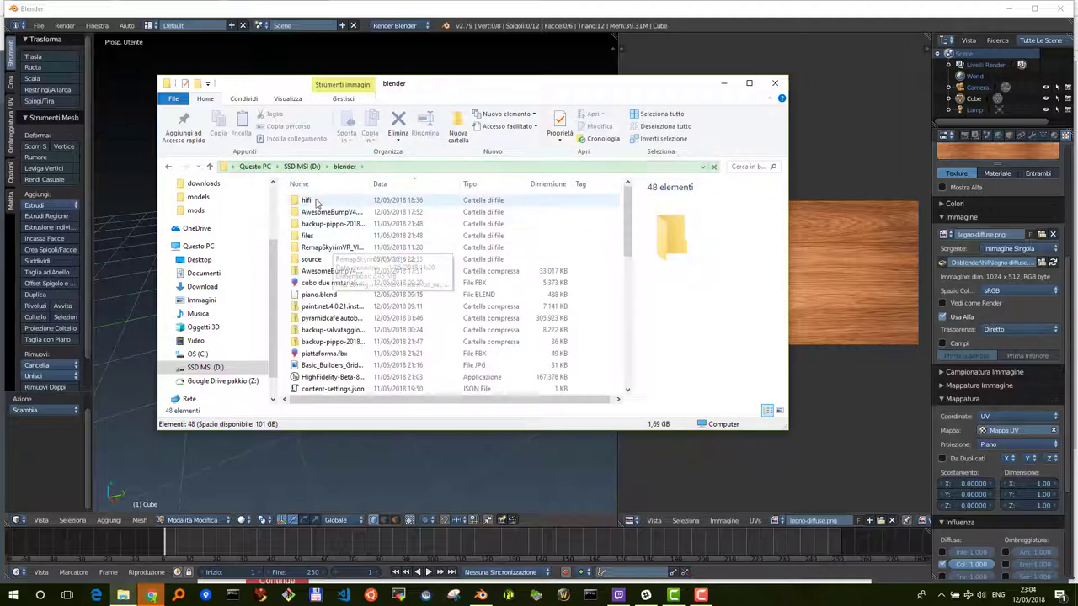
double_click(333, 200)
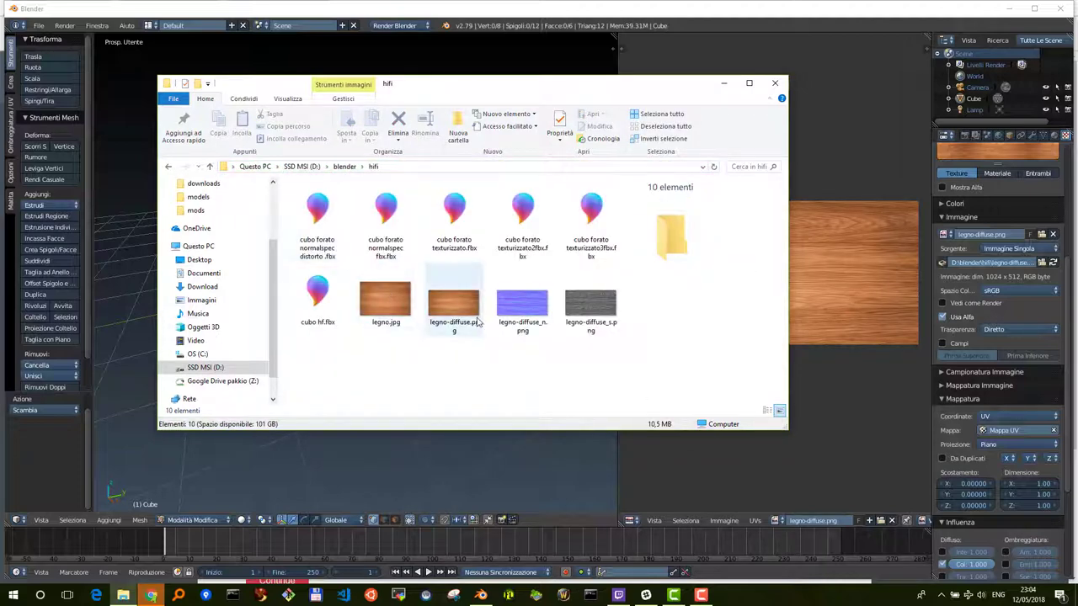
left_click(286, 99)
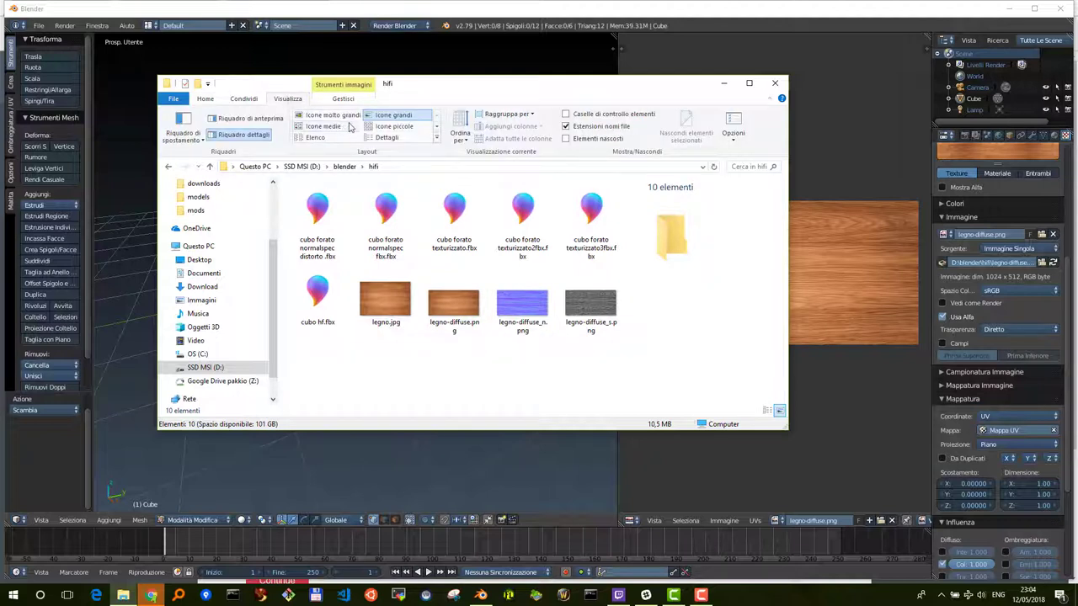
left_click(386, 138)
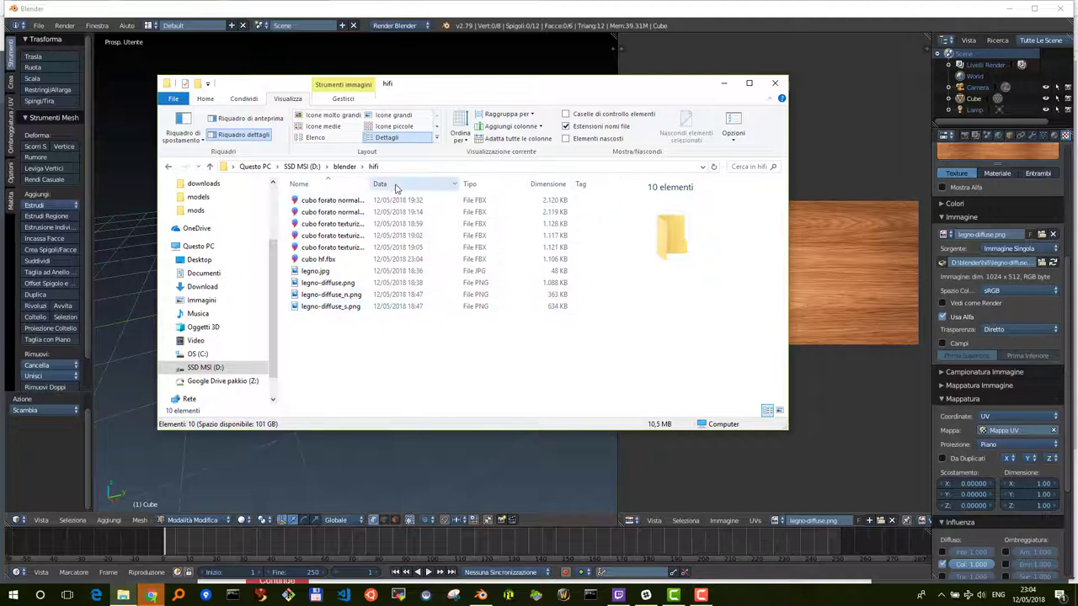
left_click(397, 186)
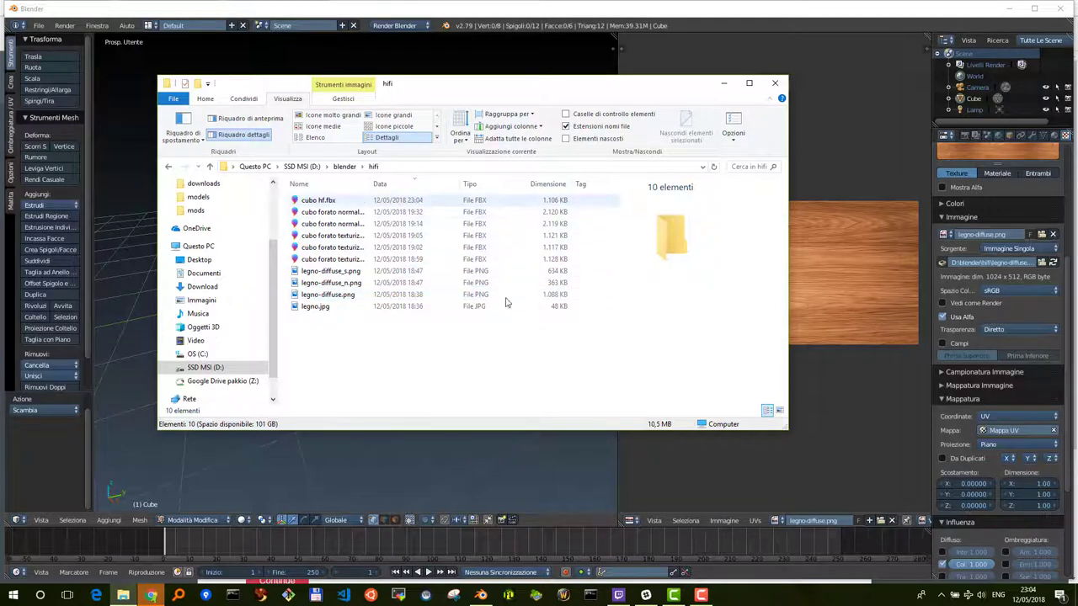
Step: Launch High Fidelity Interface from the Start menu
left_click(13, 595)
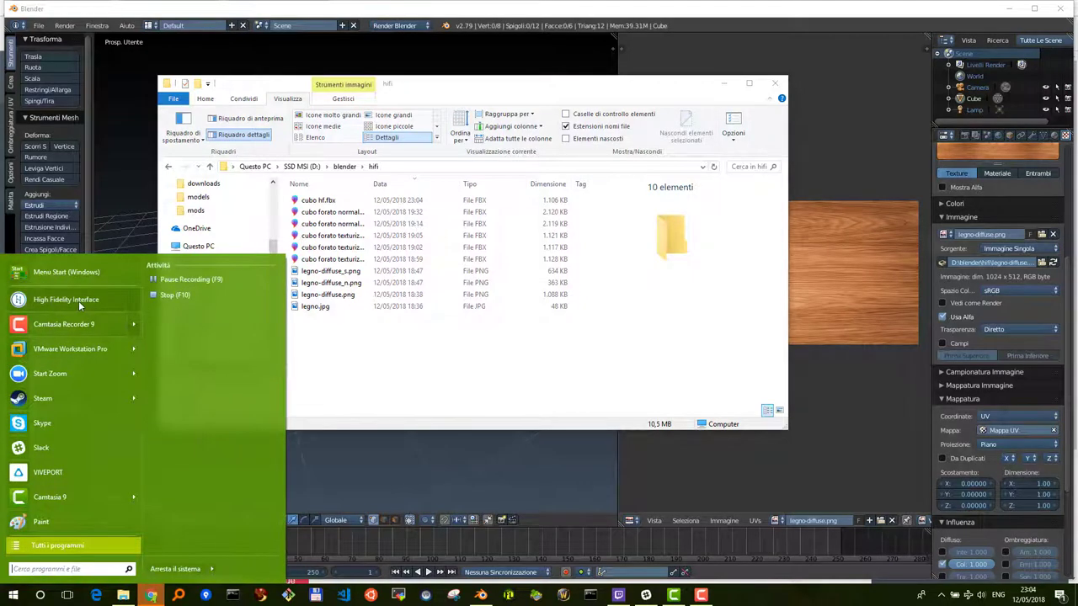
left_click(343, 348)
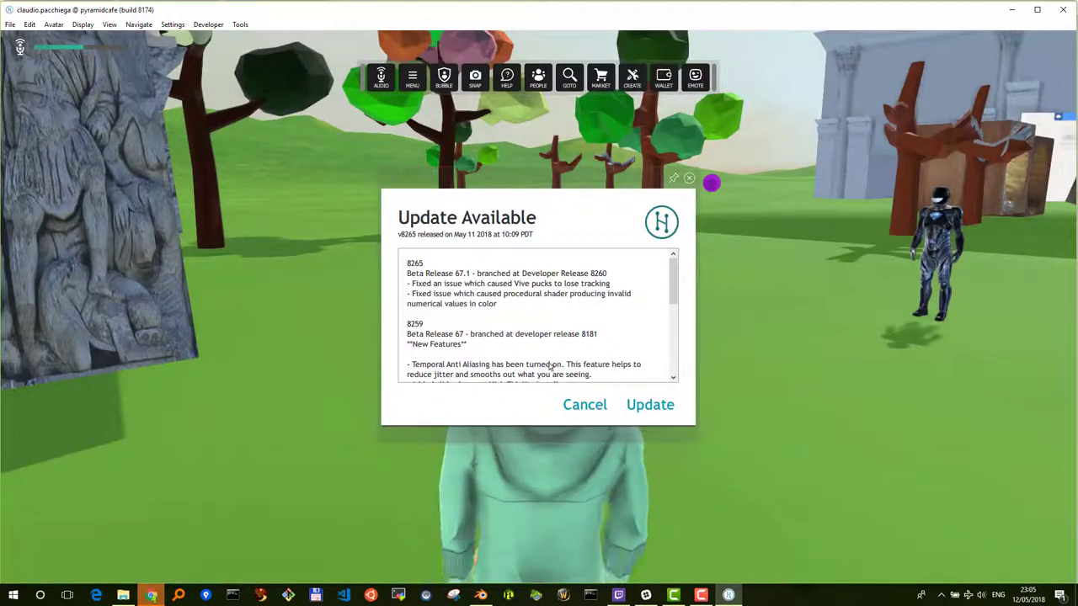
Step: Dismiss the update notice, walk the avatar forward onto the grass, and open the Create panel
left_click(578, 408)
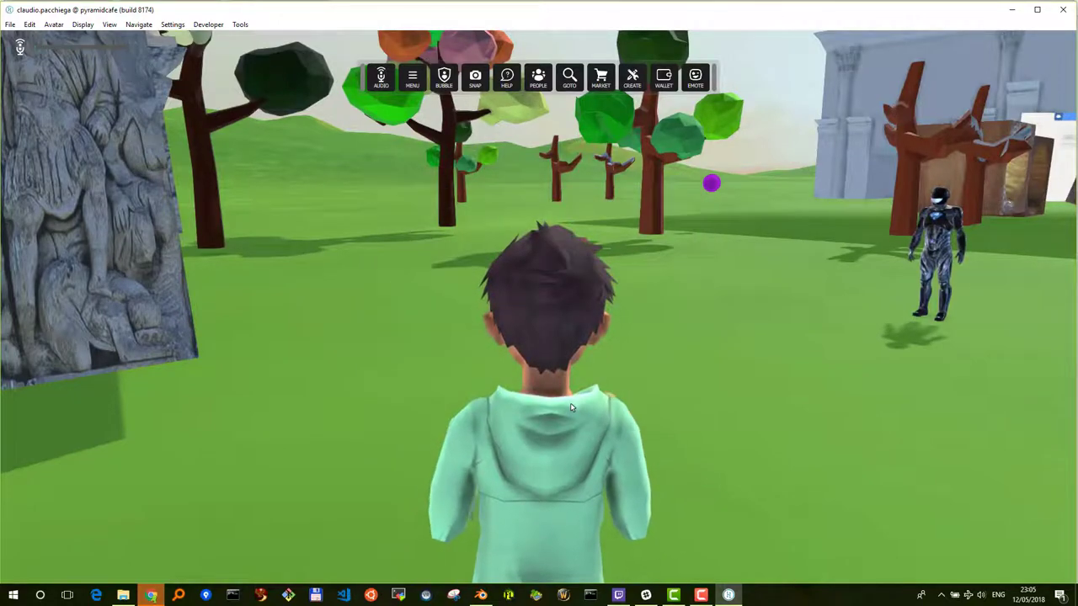
key("Left")
key("Up")
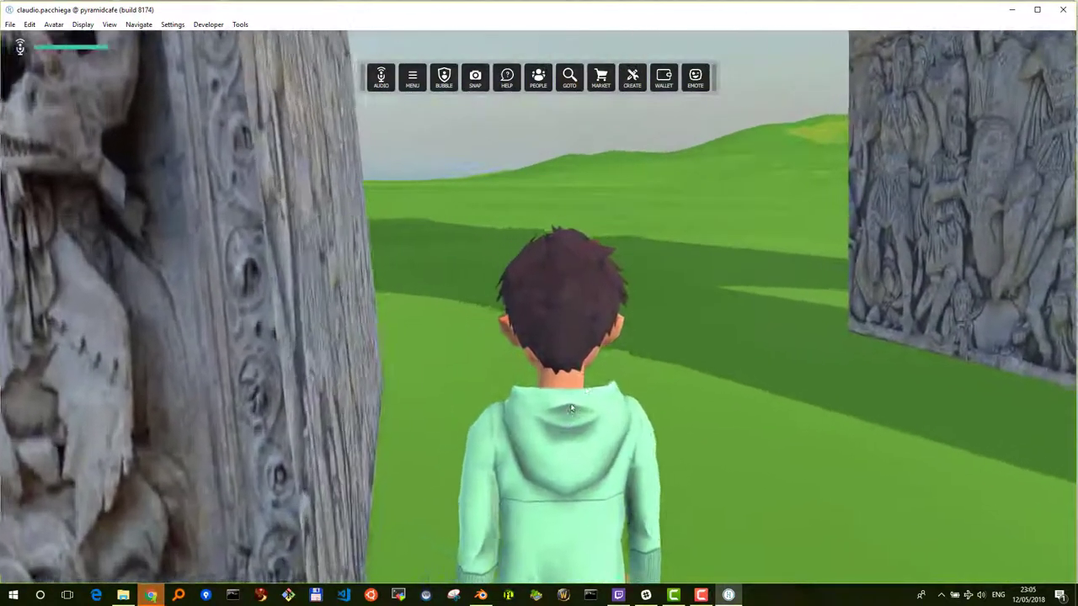
key("Up")
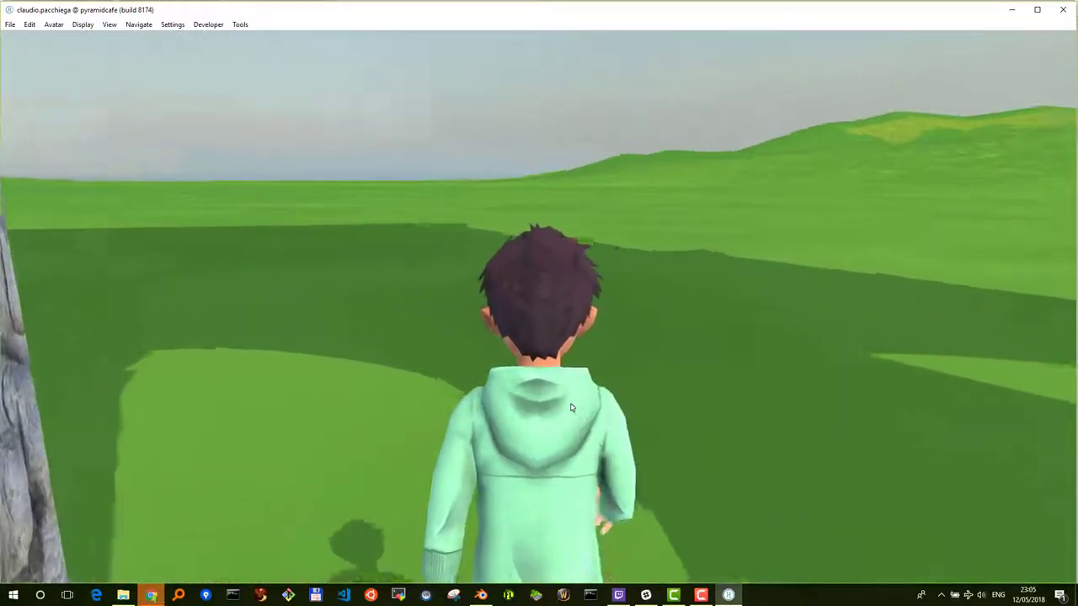
key("Up")
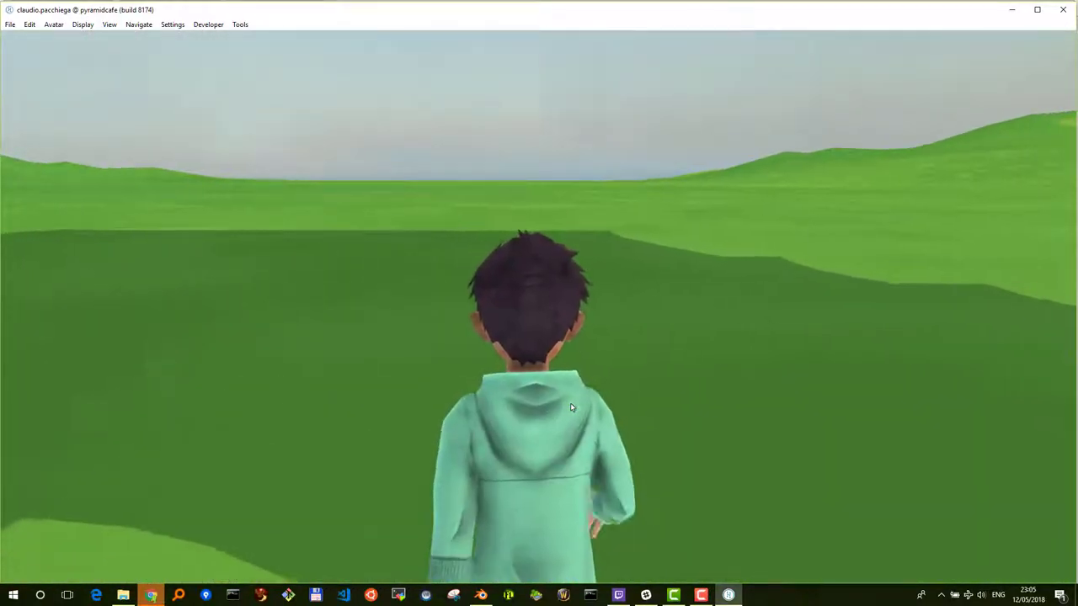
key("Up")
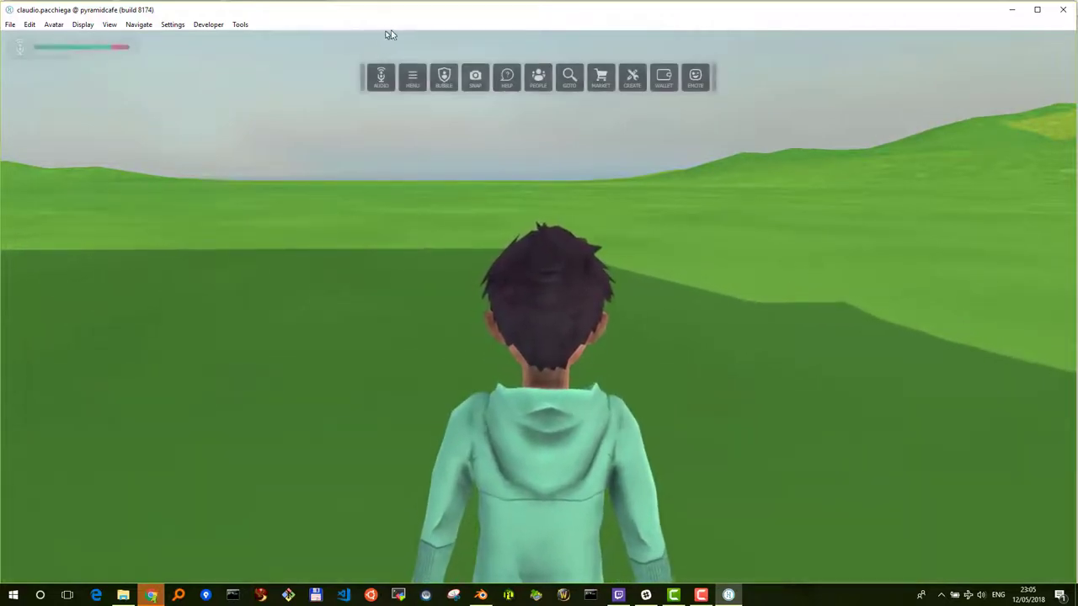
left_click(633, 78)
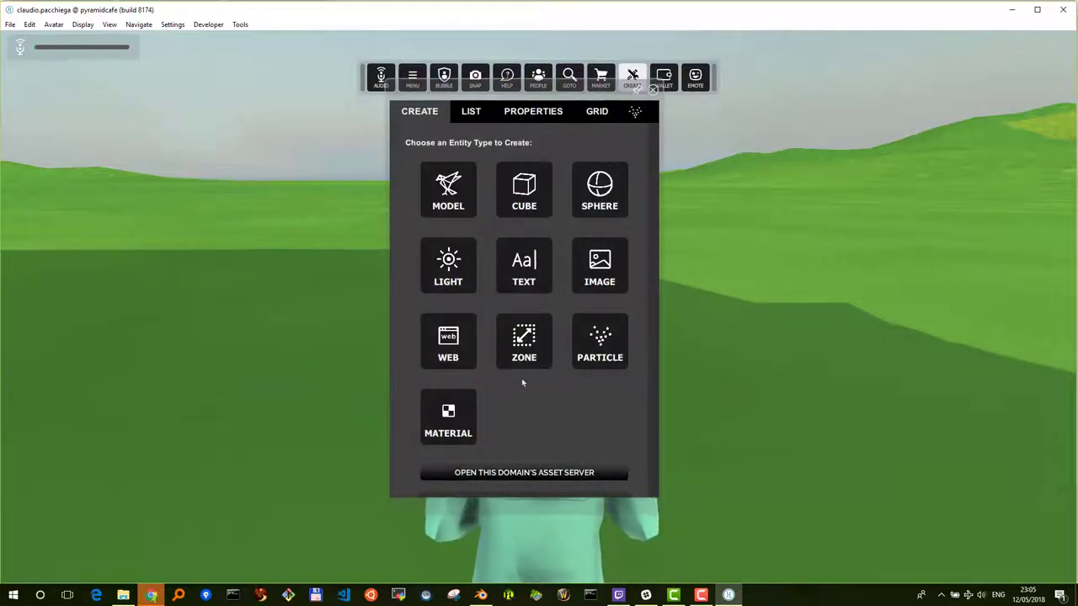
Step: Close the Create panel, reopen the Asset Browser with Ctrl+Shift+A and move it up-left
left_click(524, 472)
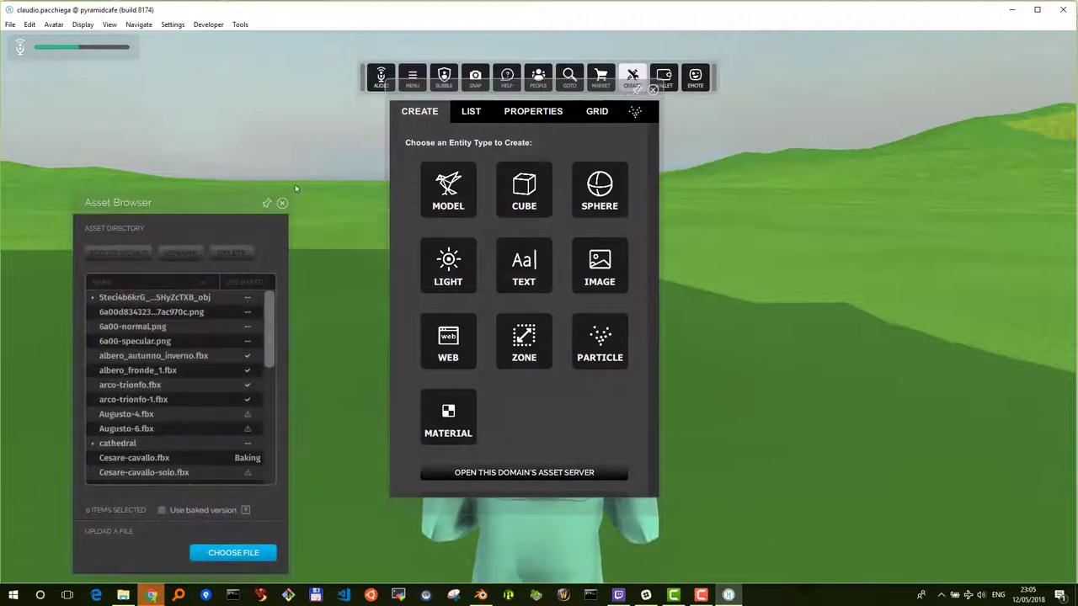
left_click(284, 205)
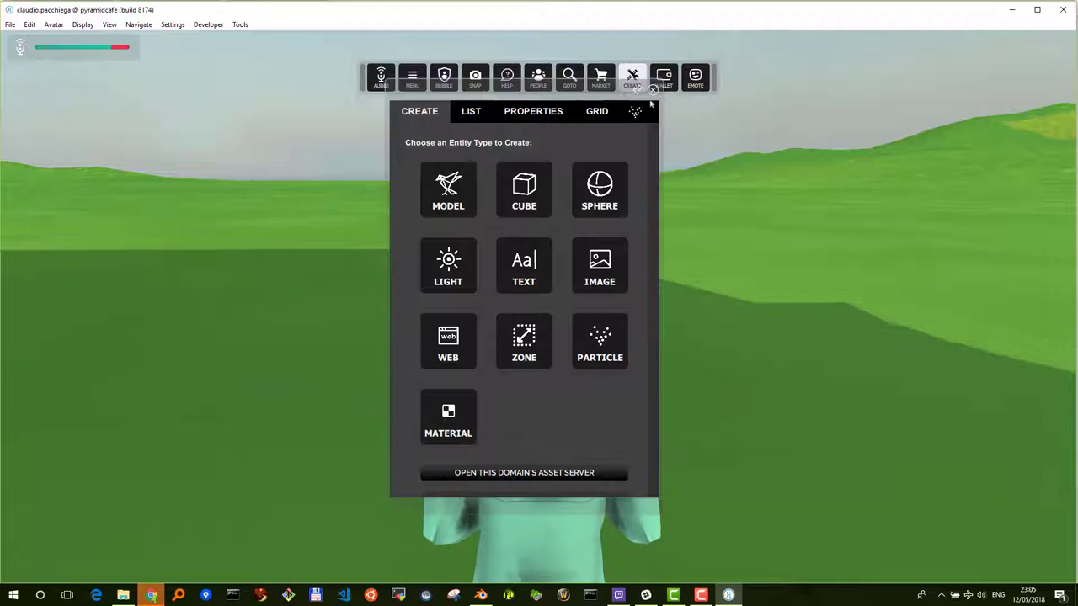
left_click(652, 89)
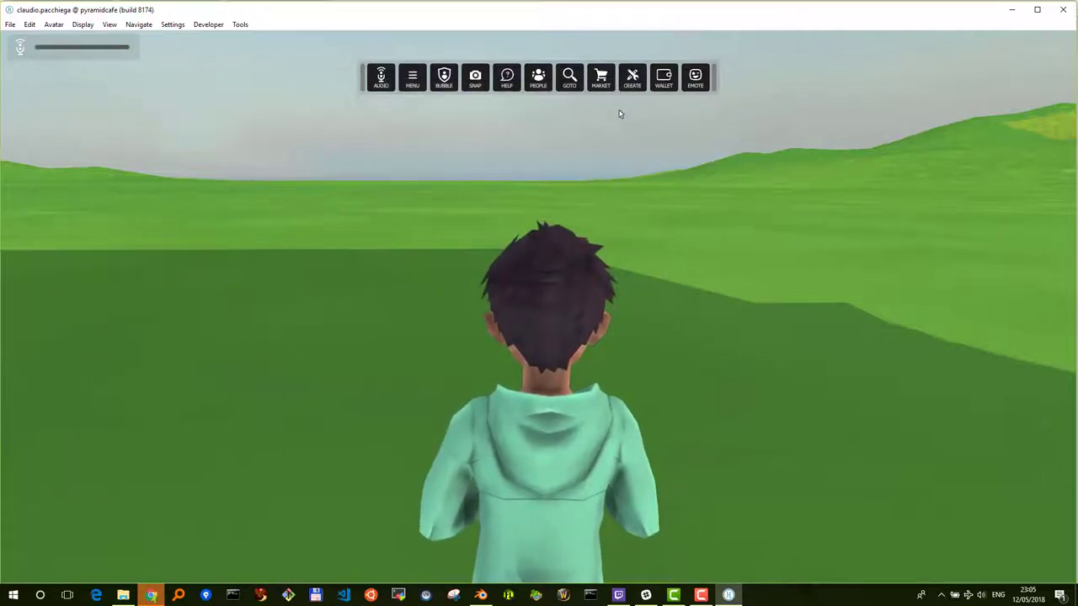
key("ctrl+shift+a")
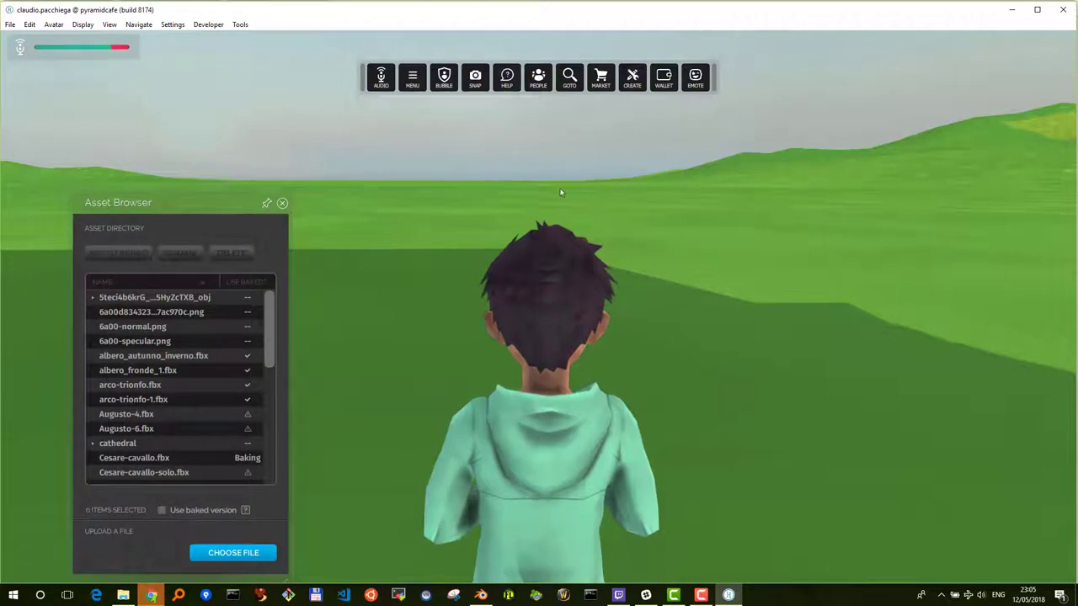
left_click_drag(194, 214, 182, 182)
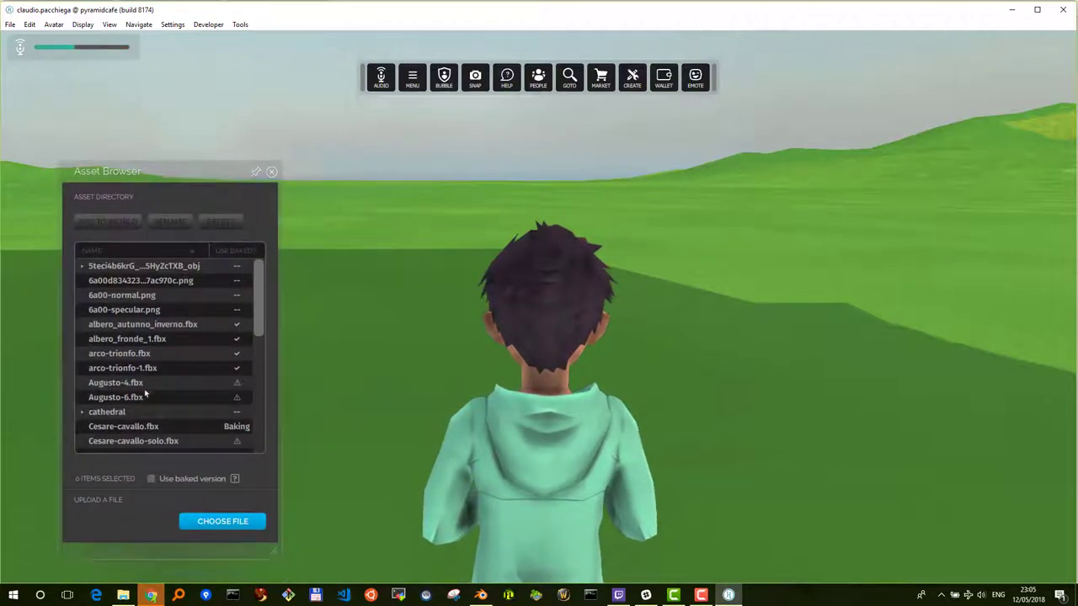
Step: Choose the local file cubo hf.fbx and upload it under the asset path edu3d/
left_click(216, 522)
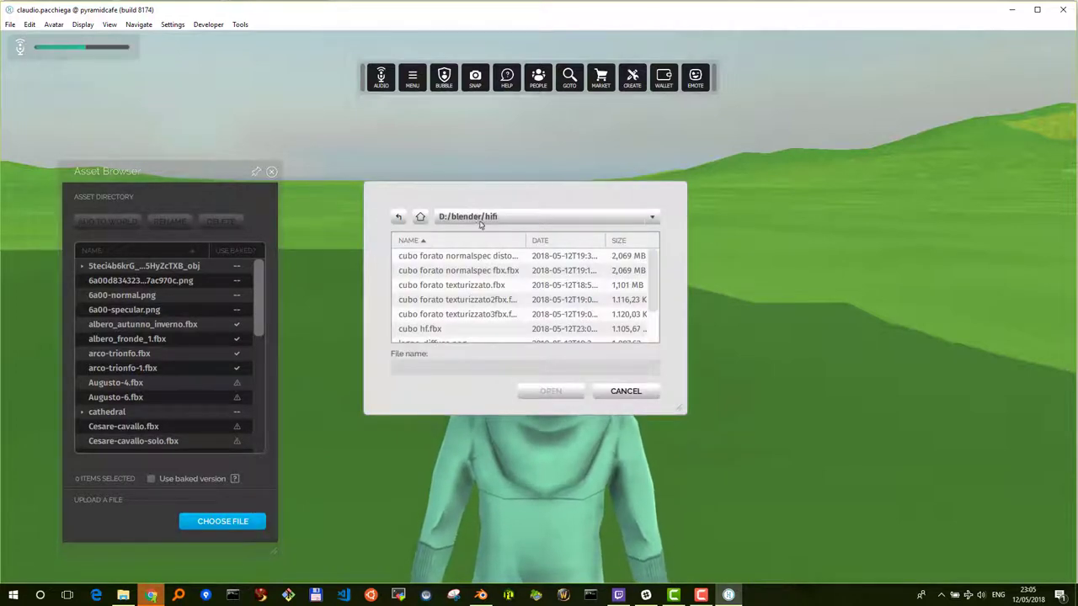
left_click(461, 329)
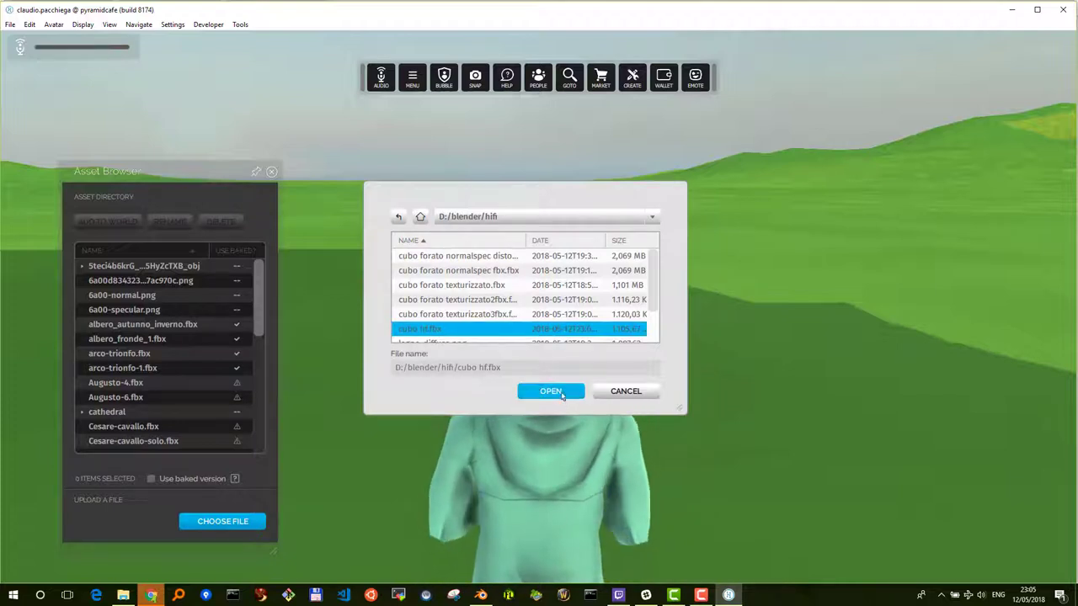
left_click(560, 392)
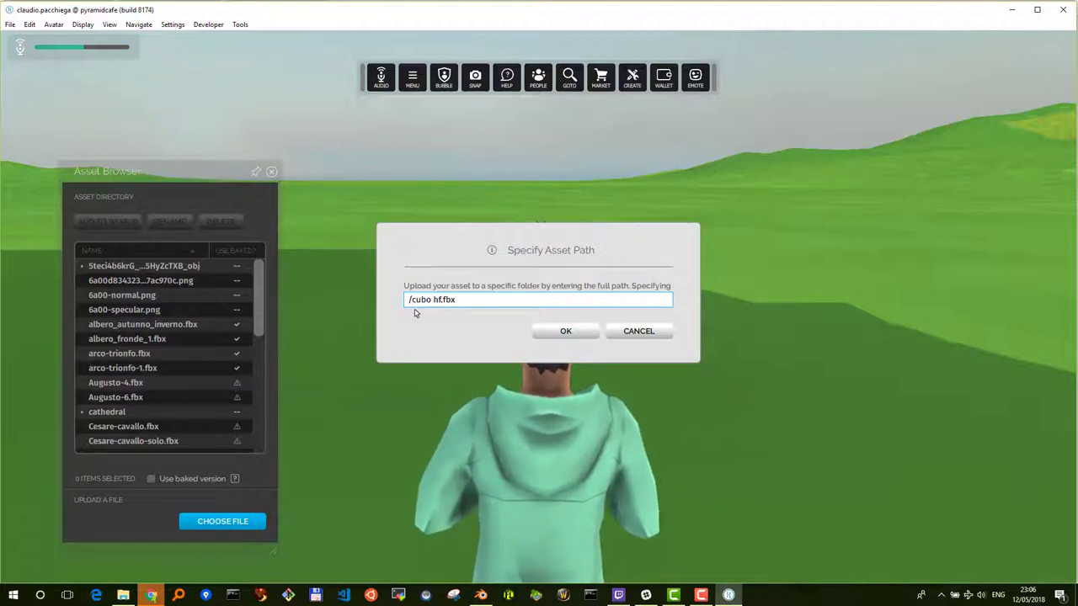
type("edu3d")
type("/")
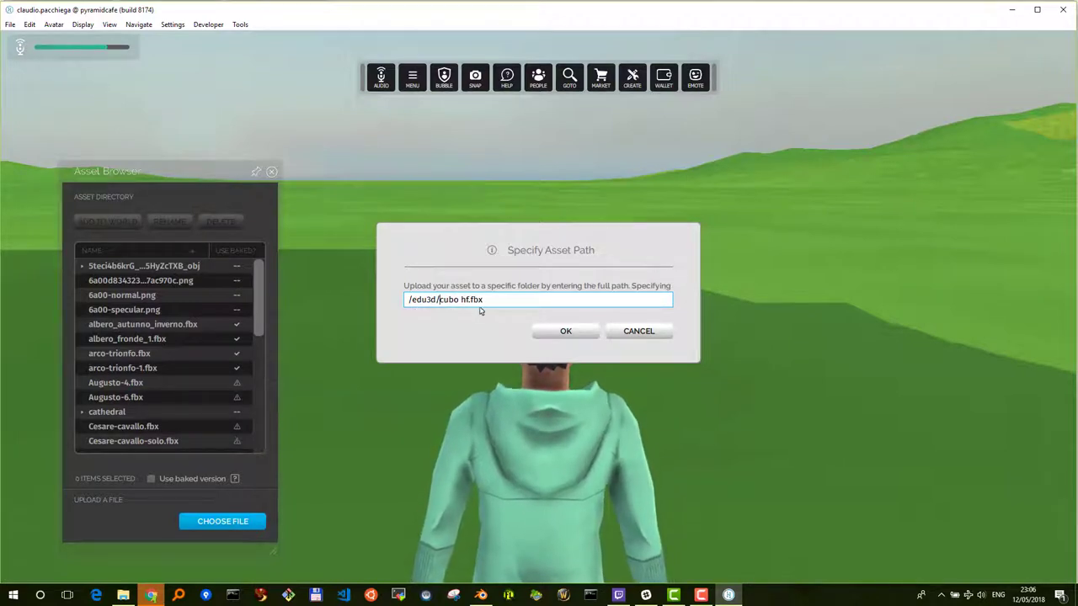
left_click(566, 332)
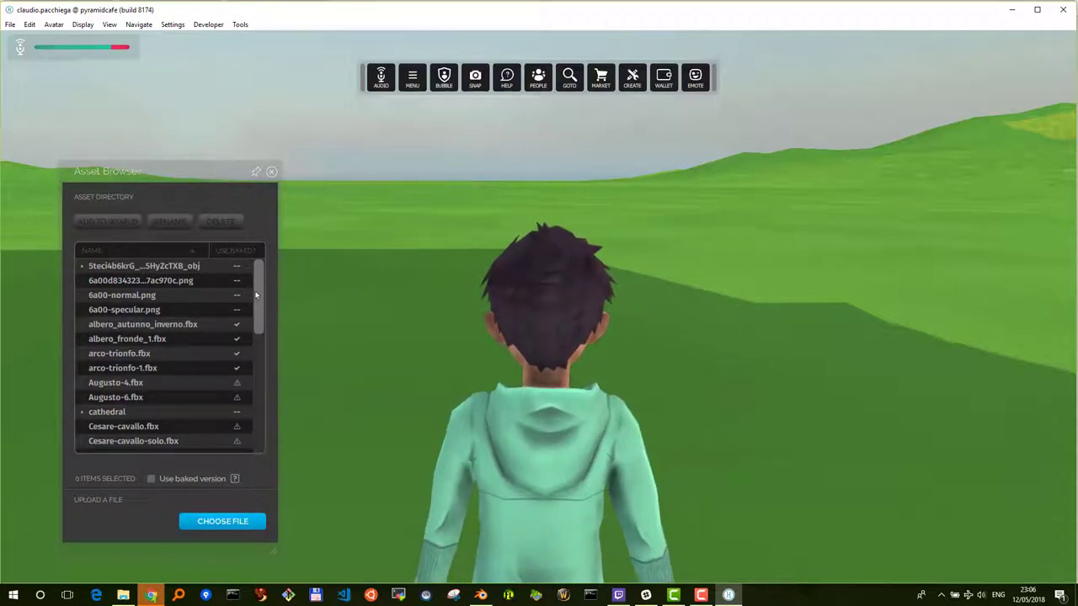
Step: Select cubo hf.fbx inside the edu3d folder and bring up its add-to-world settings (atp:/edu3d/cubo hf.fbx)
left_click_drag(256, 294, 255, 322)
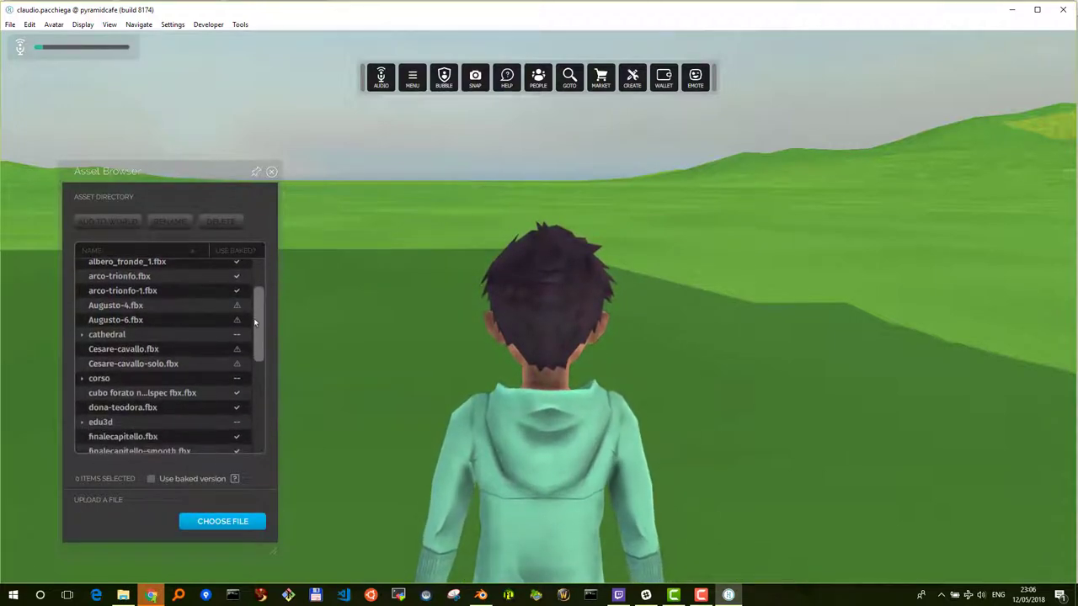
left_click(92, 421)
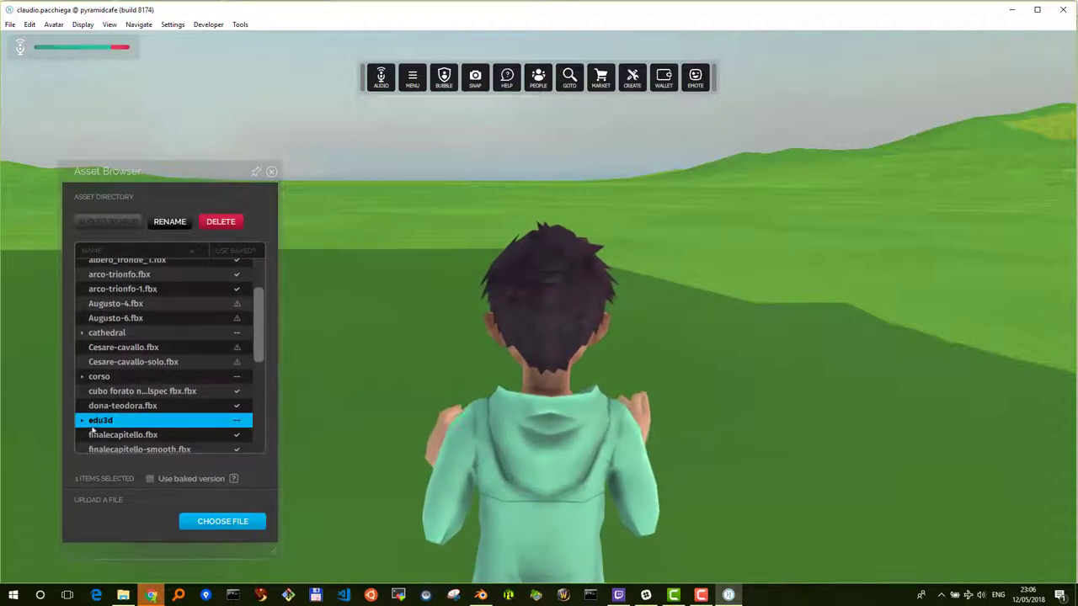
left_click(82, 421)
scroll(128, 427, "down", 1)
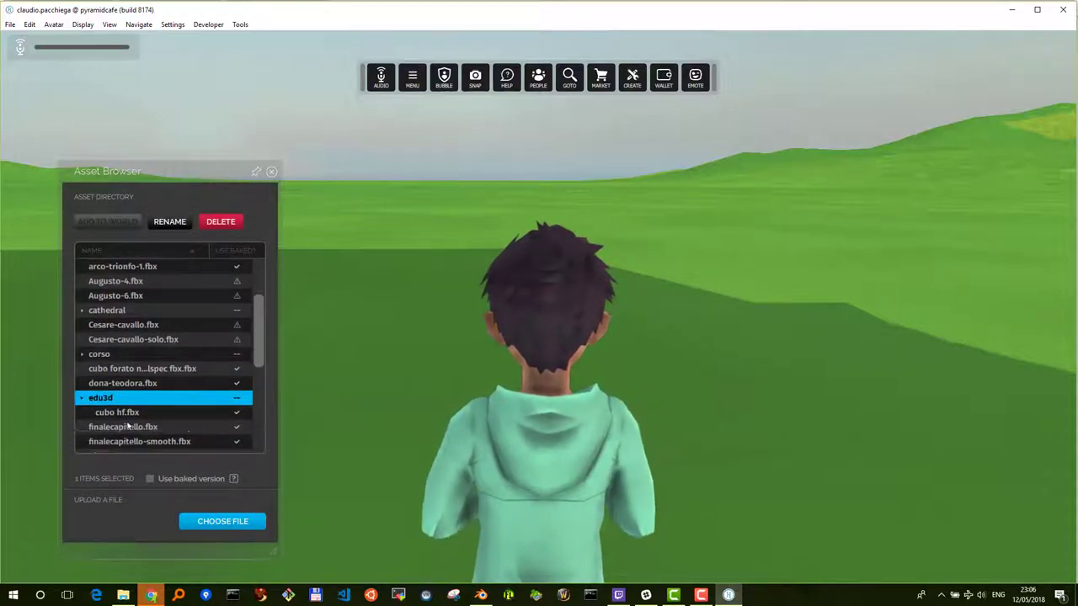
left_click(156, 412)
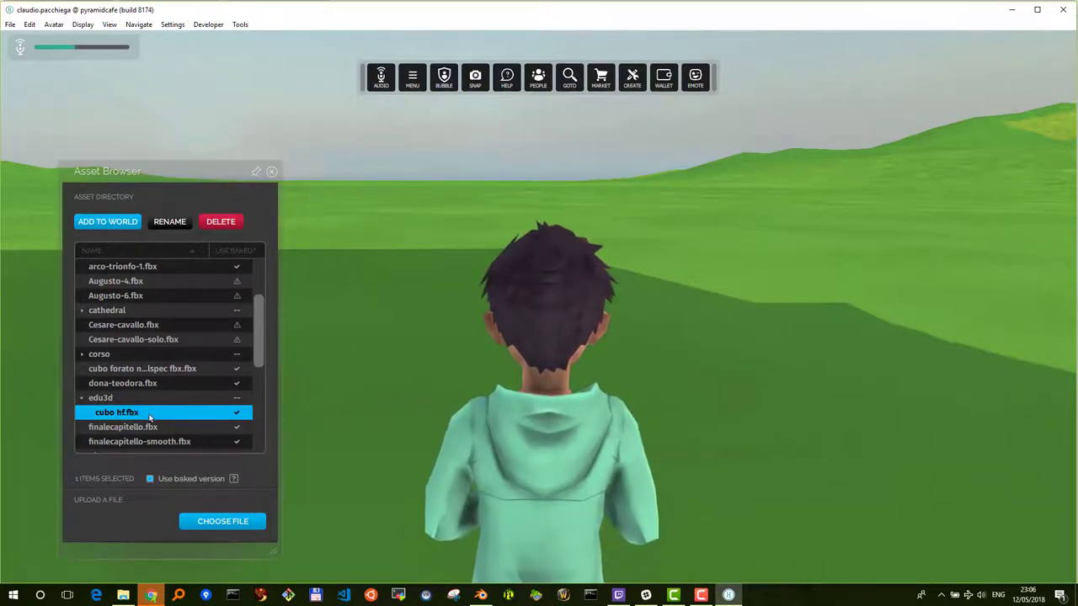
left_click(117, 224)
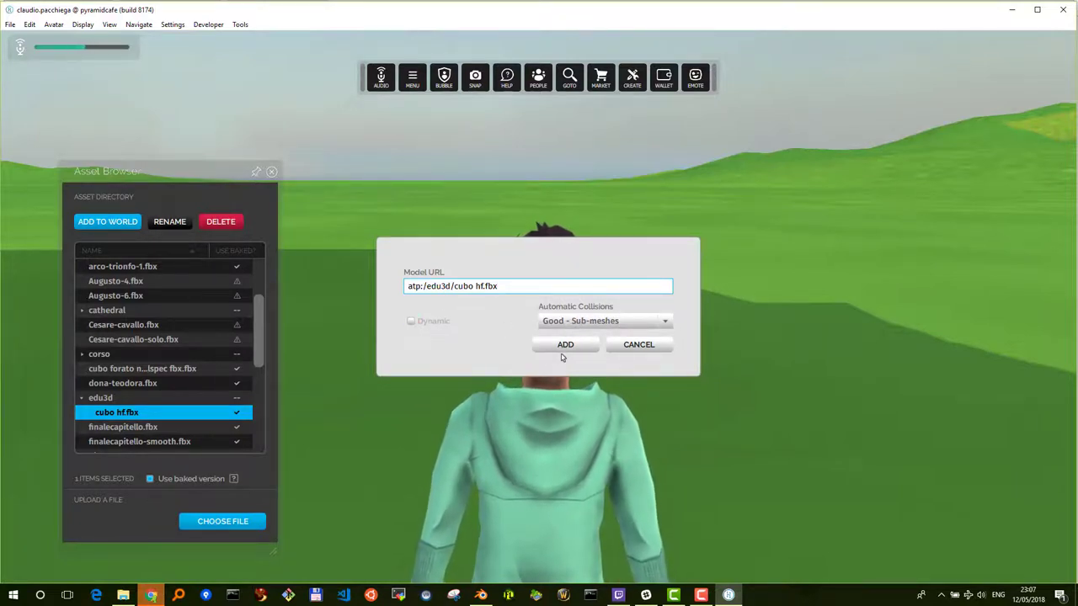
Step: Add the cube model to the world, close the Asset Browser and turn toward the cube
left_click(566, 346)
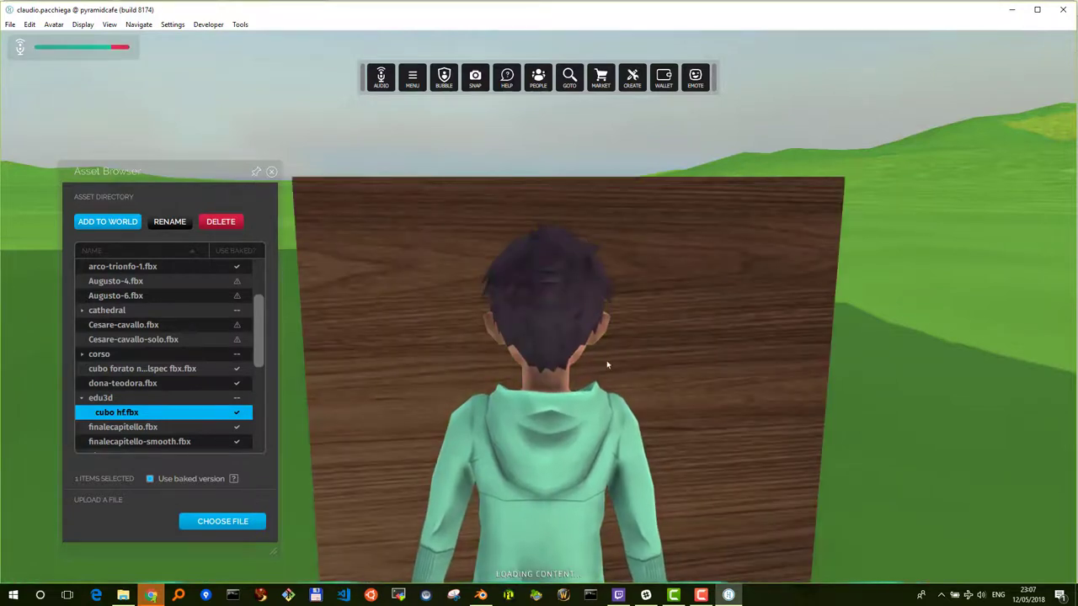
left_click(272, 173)
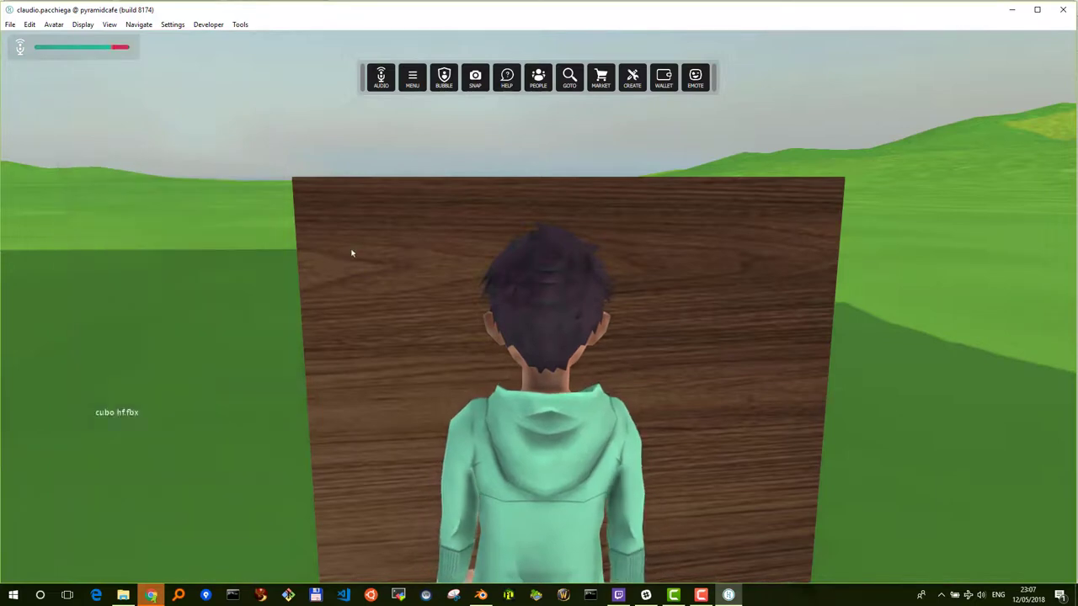
key("d")
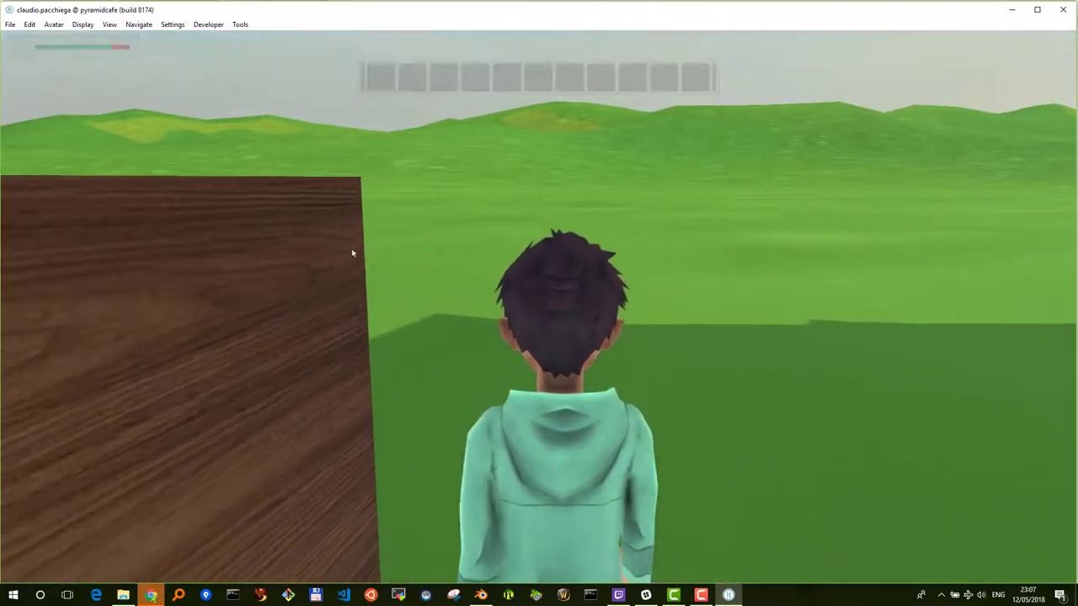
key("a")
key("d")
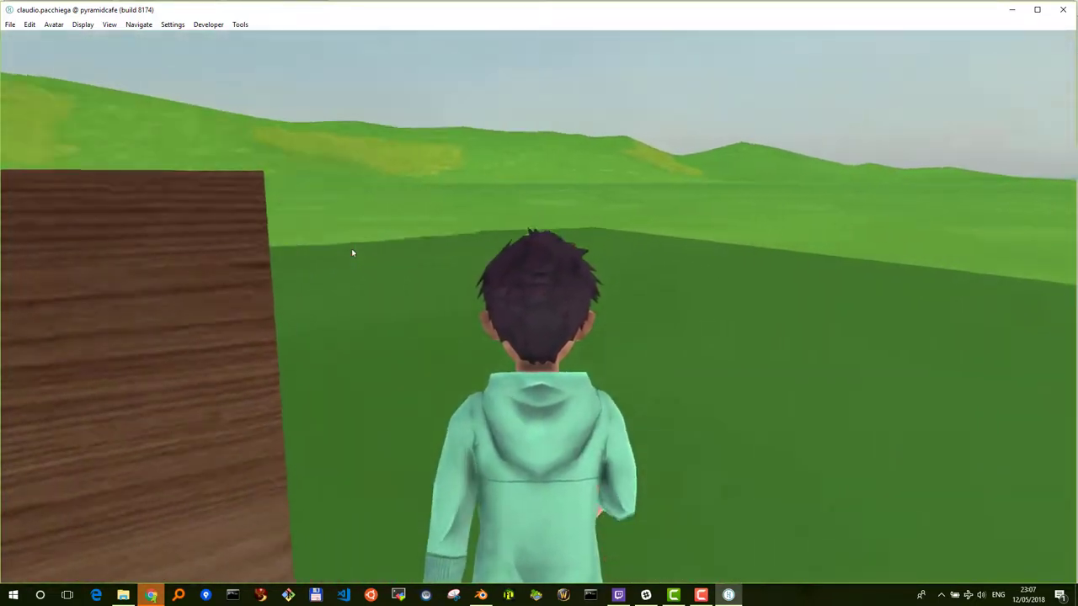
Step: Turn left and right to inspect the wooden cube and the stone buildings behind it
key("a")
key("a")
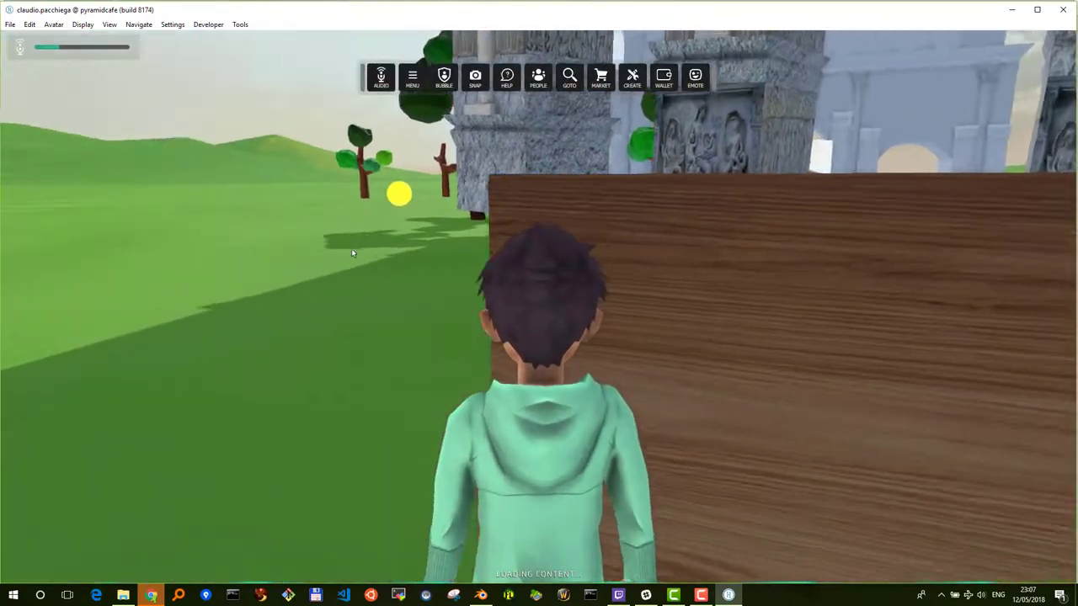
key("a")
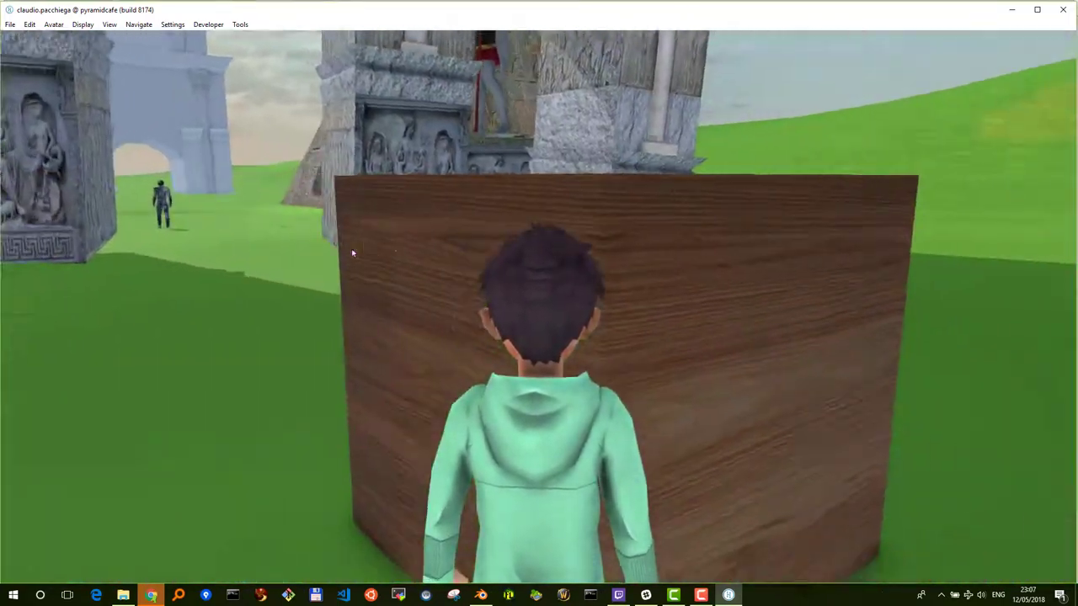
key("d")
key("a")
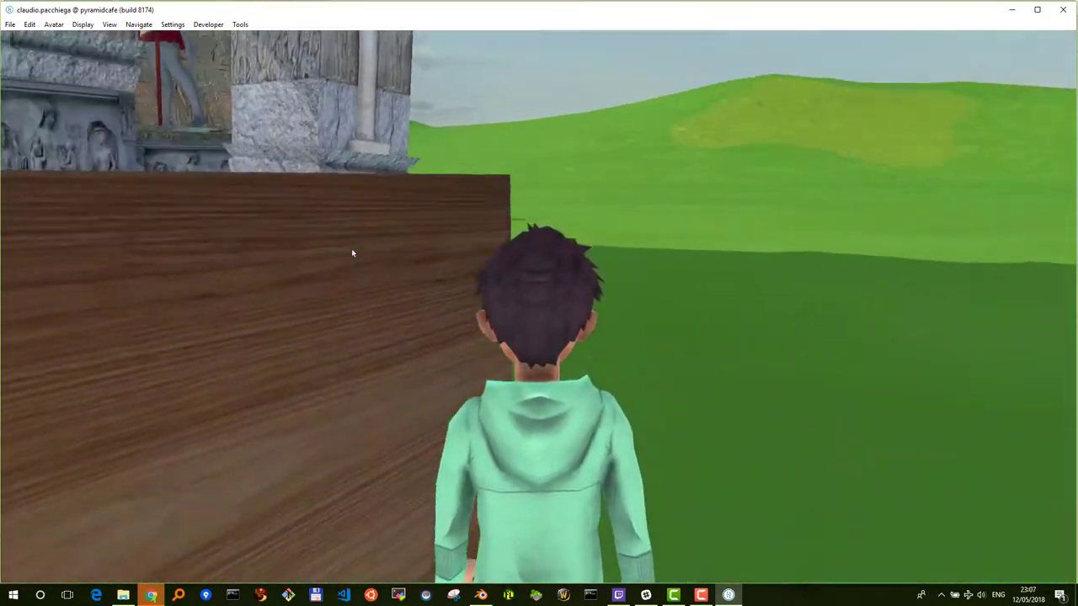
key("a")
key("d")
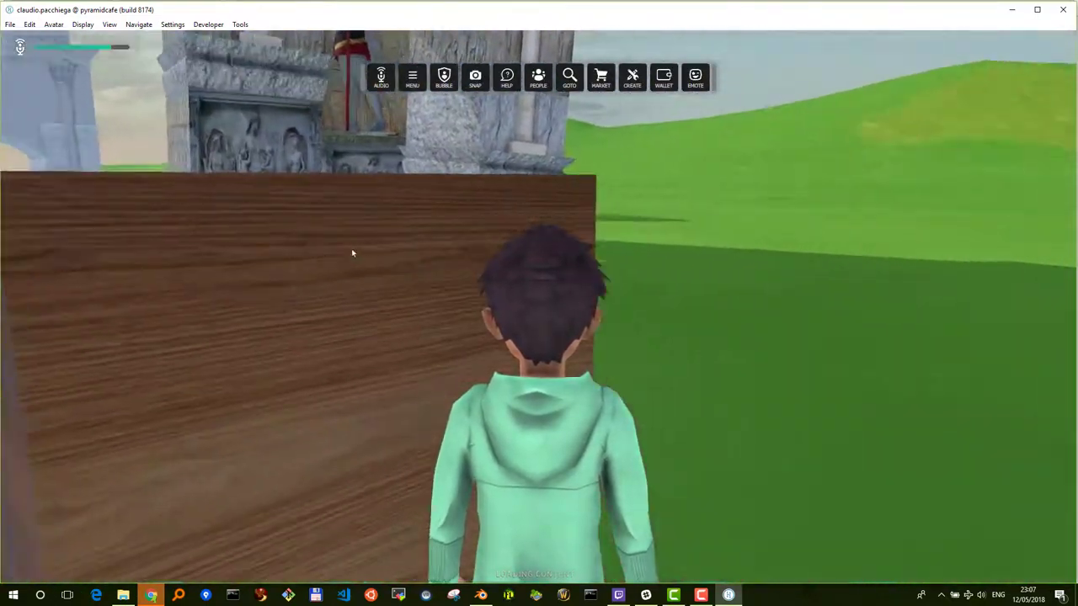
key("d")
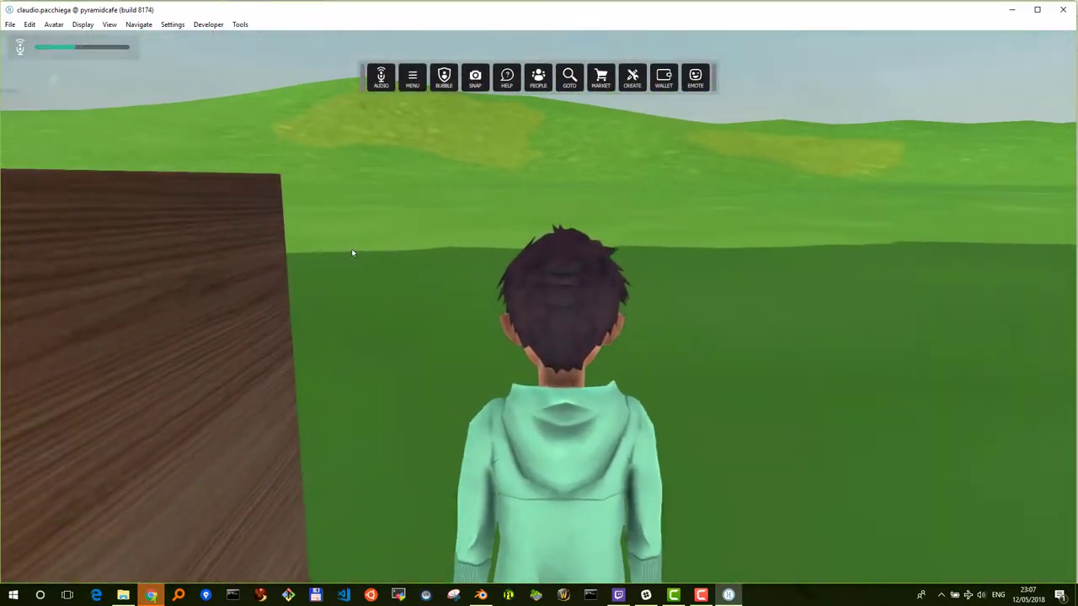
key("a")
key("a")
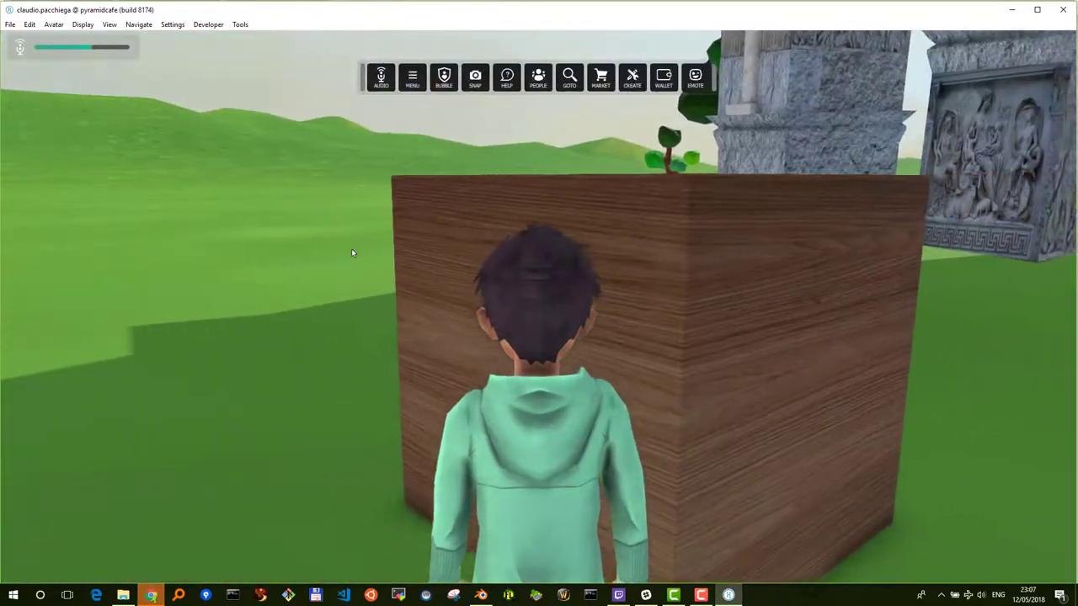
key("d")
key("d")
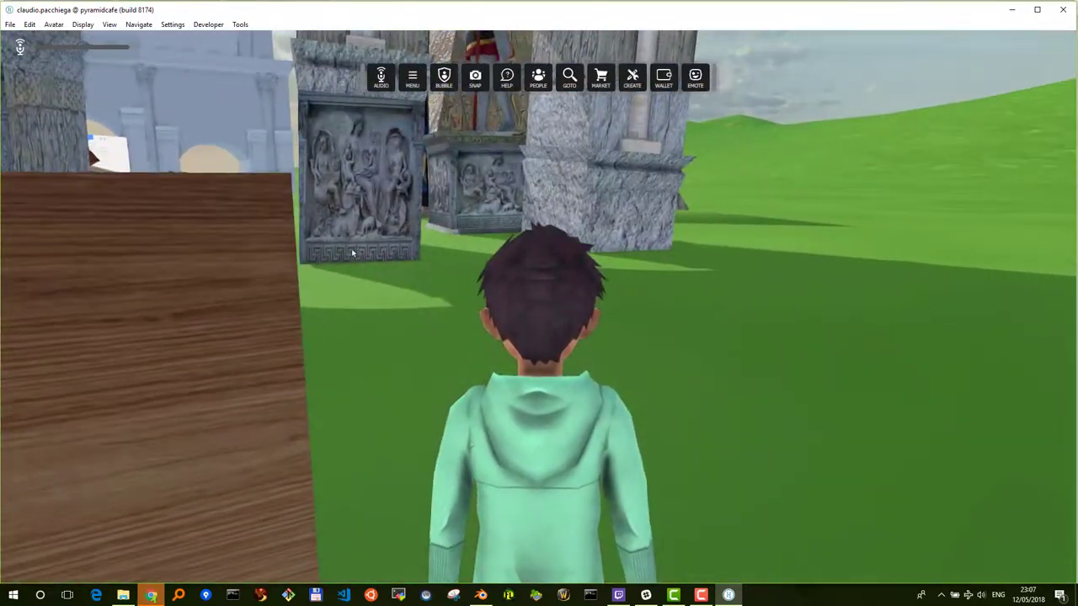